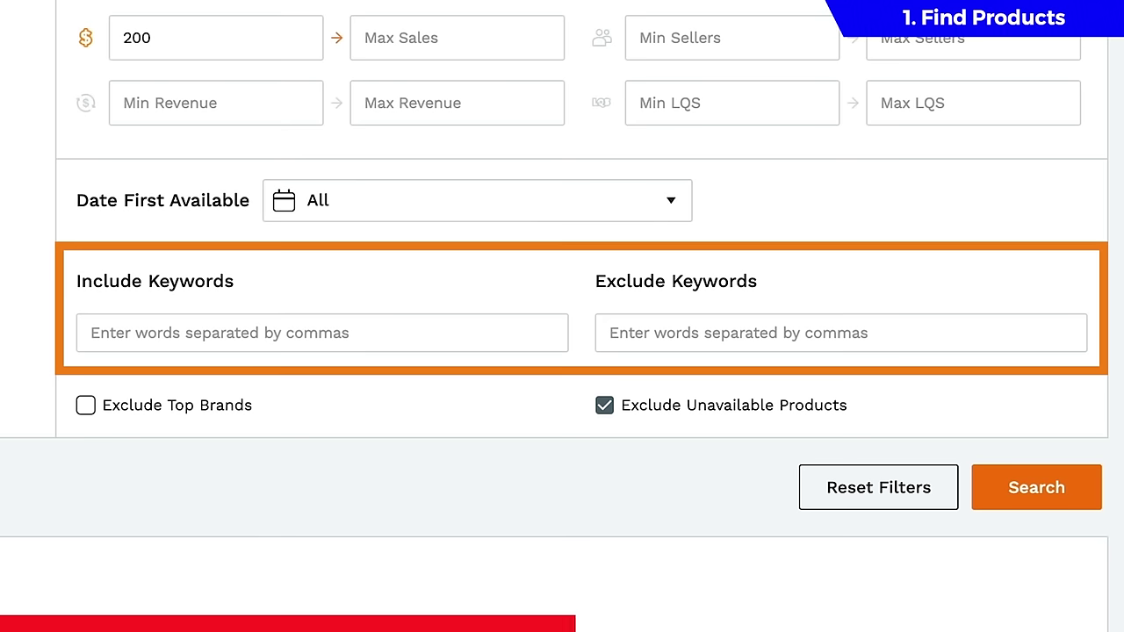
Exclude the keywords "mask, sanitizer" and search the Product Database with the current filters.
click(740, 321)
text(mask, sanitizer)
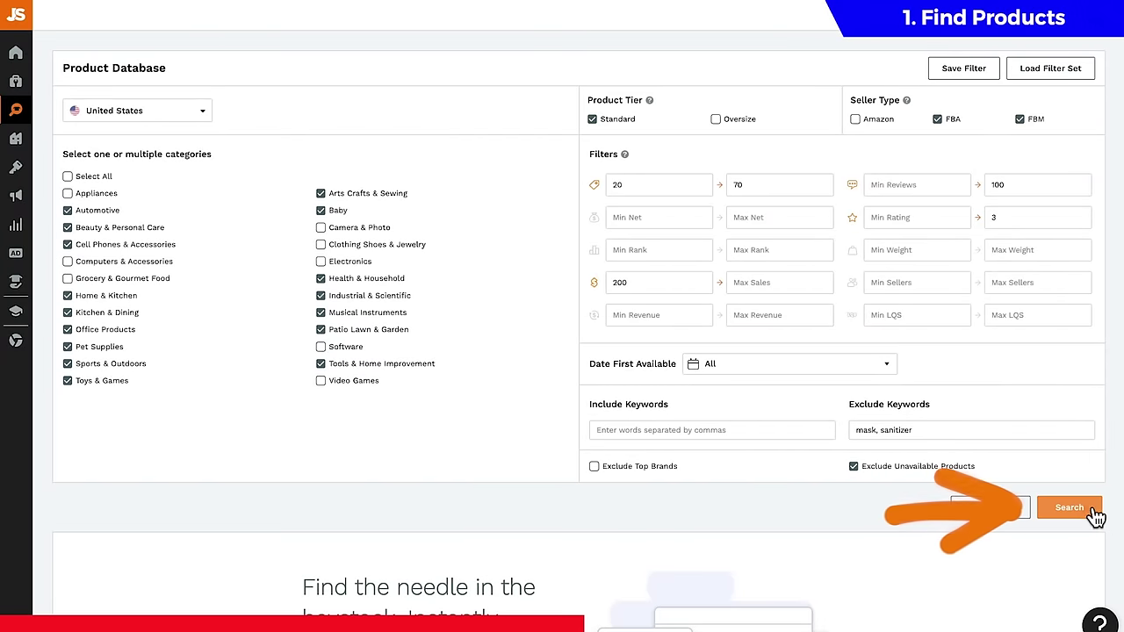
click(1098, 511)
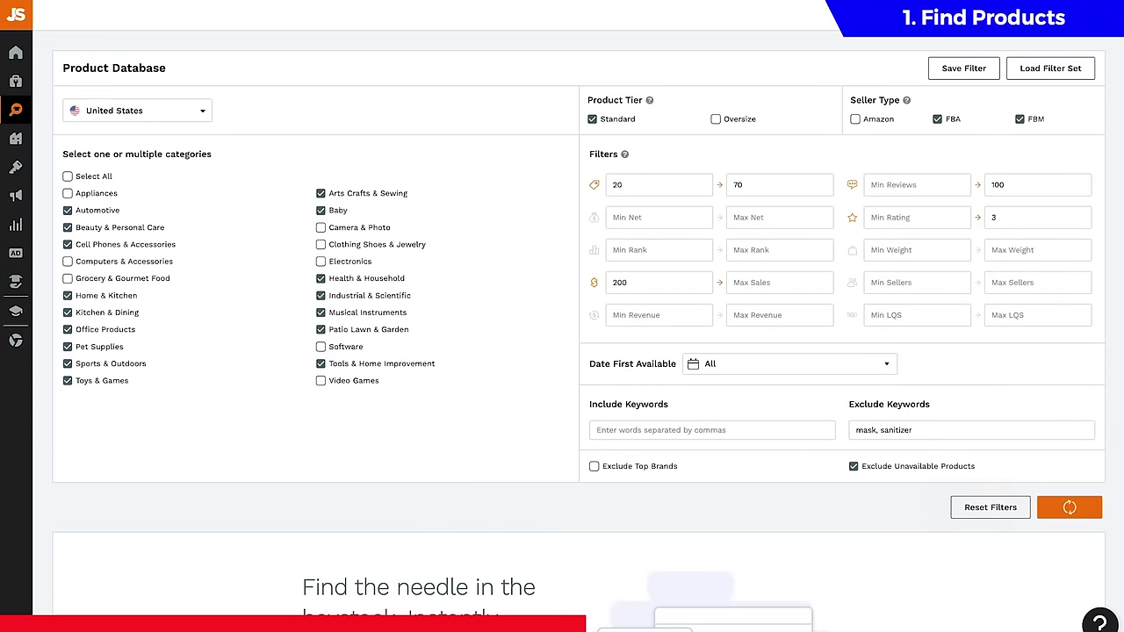
scroll(579, 352, down, 5)
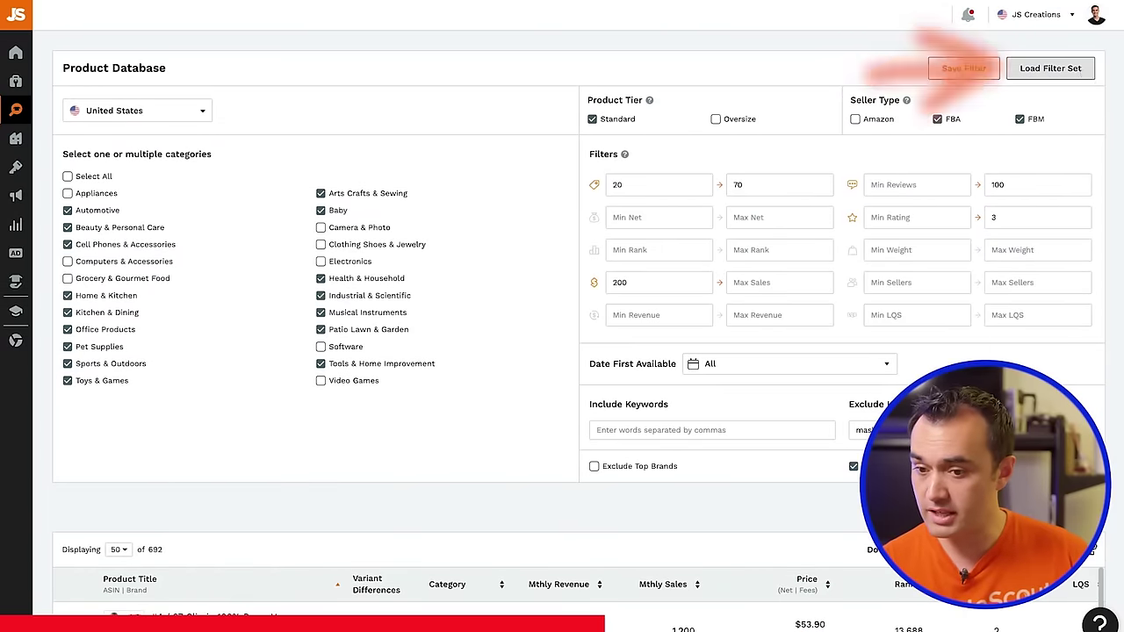
Review the available preset filter sets and close the list without loading one.
click(1085, 76)
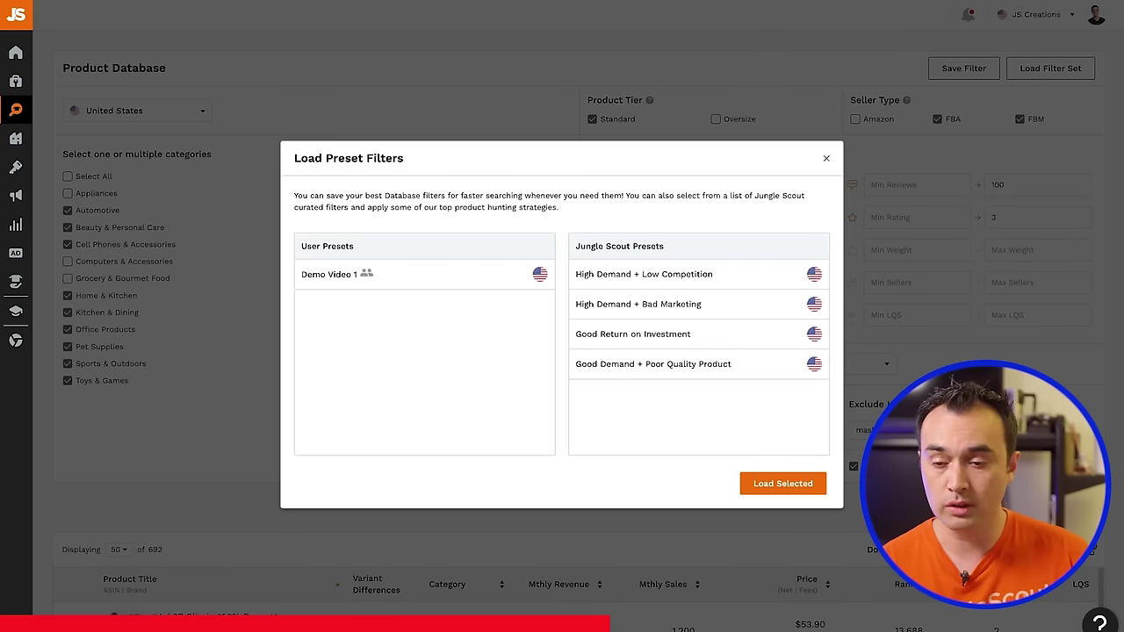
click(827, 158)
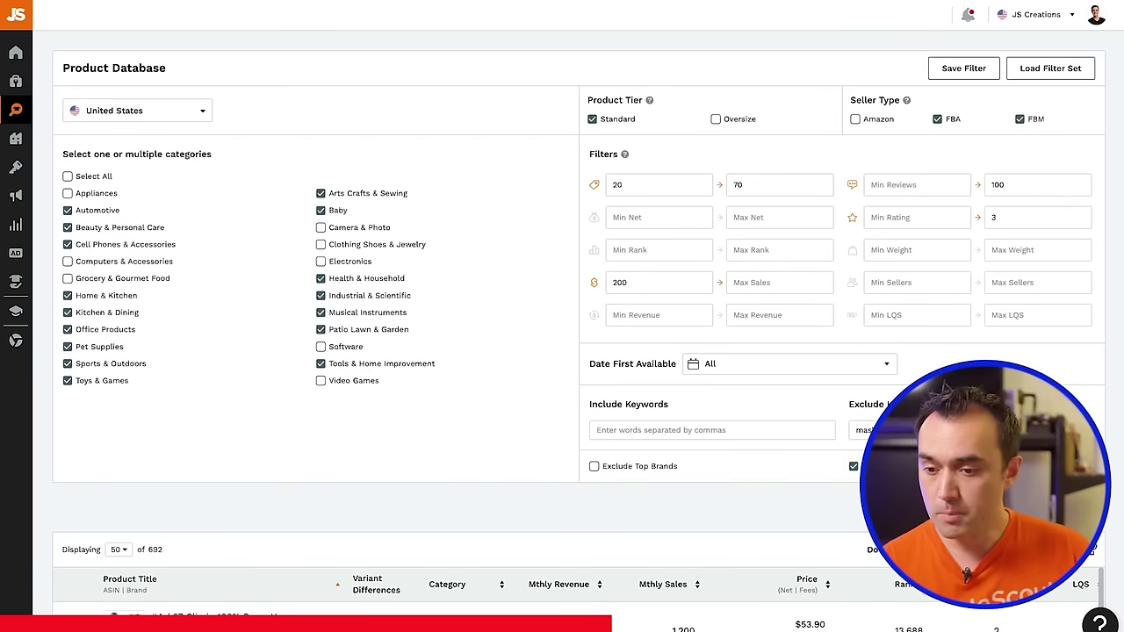
Browse the product results and open the Amazon listing of the Perthlin 6 Pieces Pet Bathing Tool Set.
scroll(828, 264, down, 5)
scroll(1041, 261, down, 5)
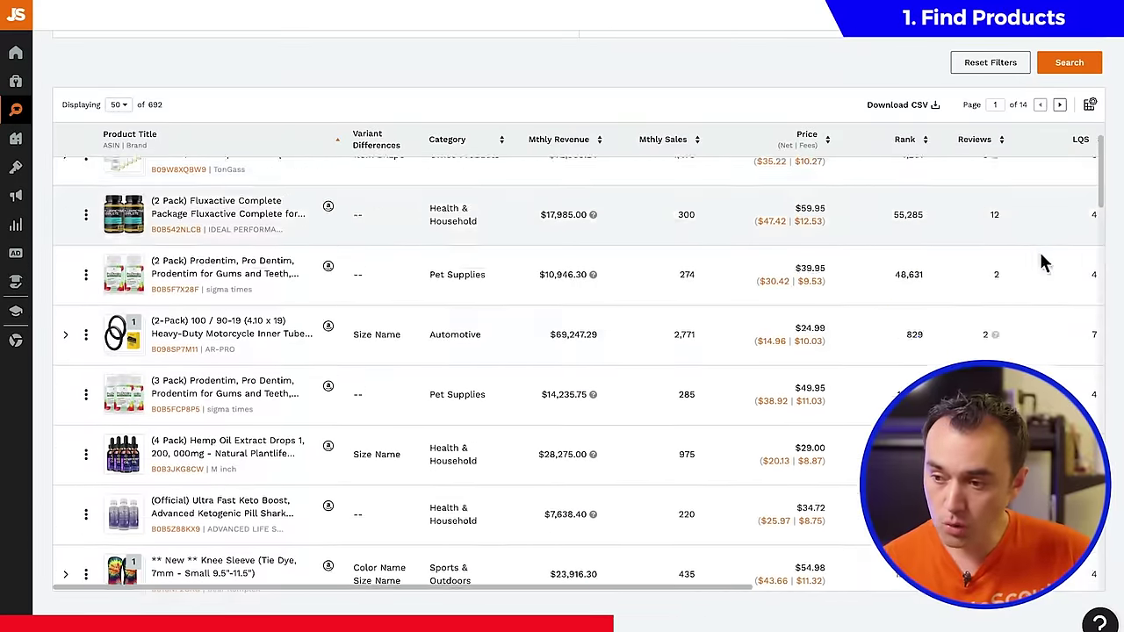
scroll(1043, 263, down, 1)
scroll(1044, 265, down, 4)
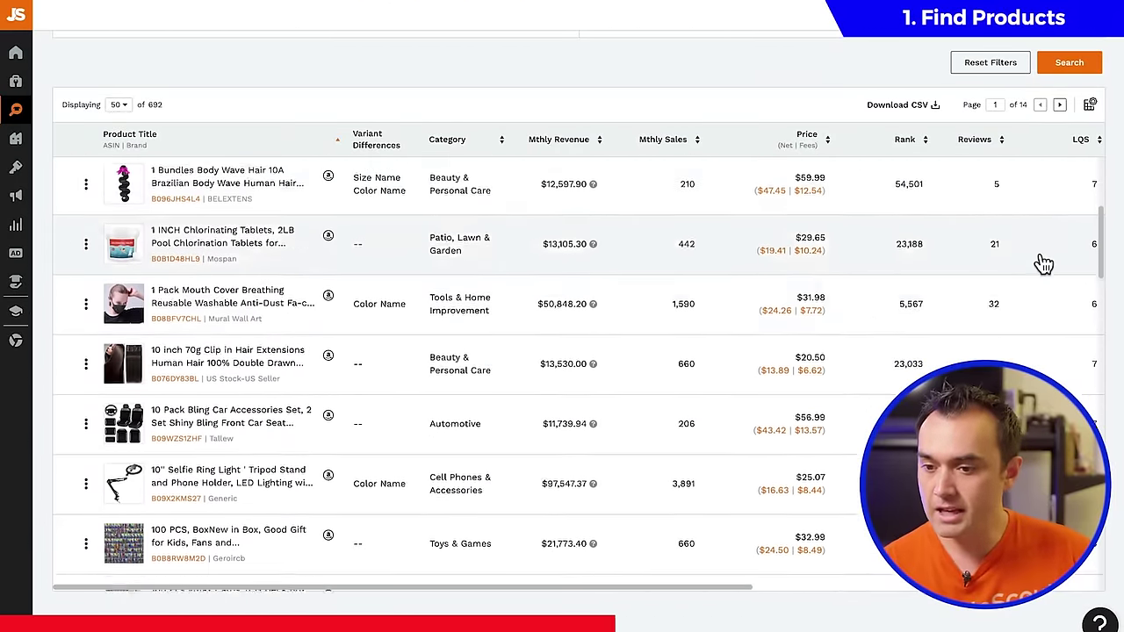
scroll(1043, 263, down, 6)
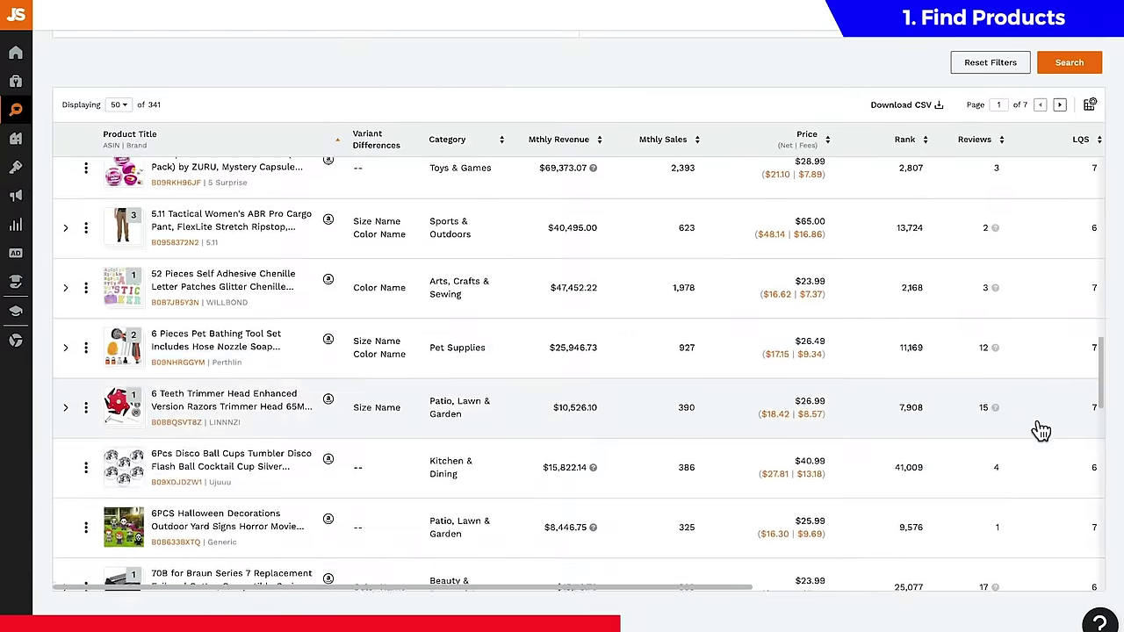
scroll(1036, 430, down, 2)
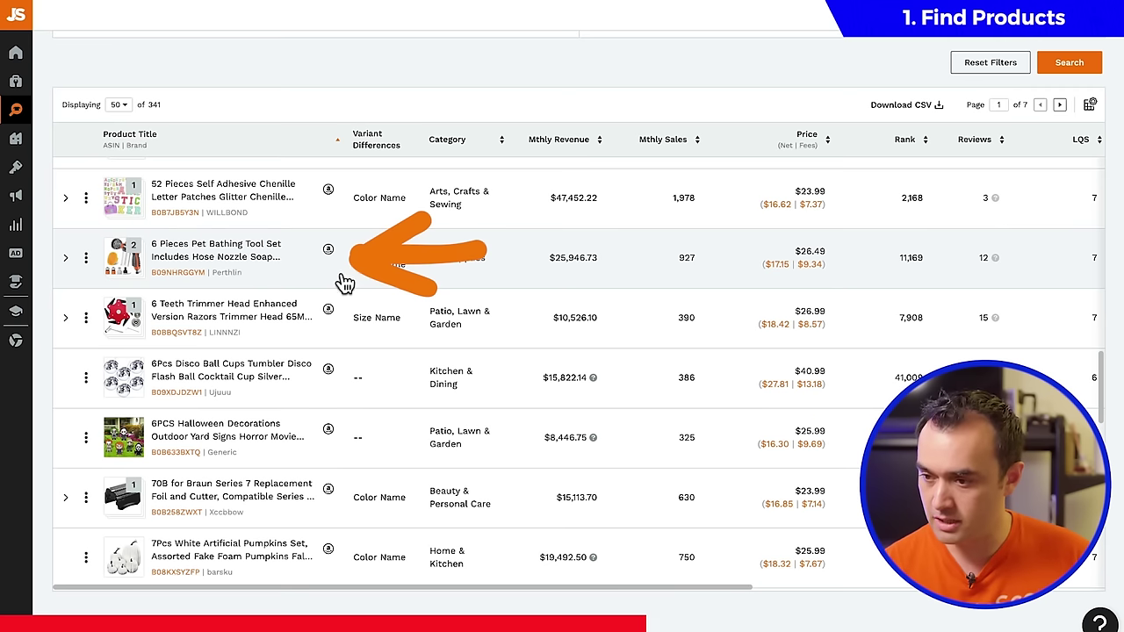
click(330, 250)
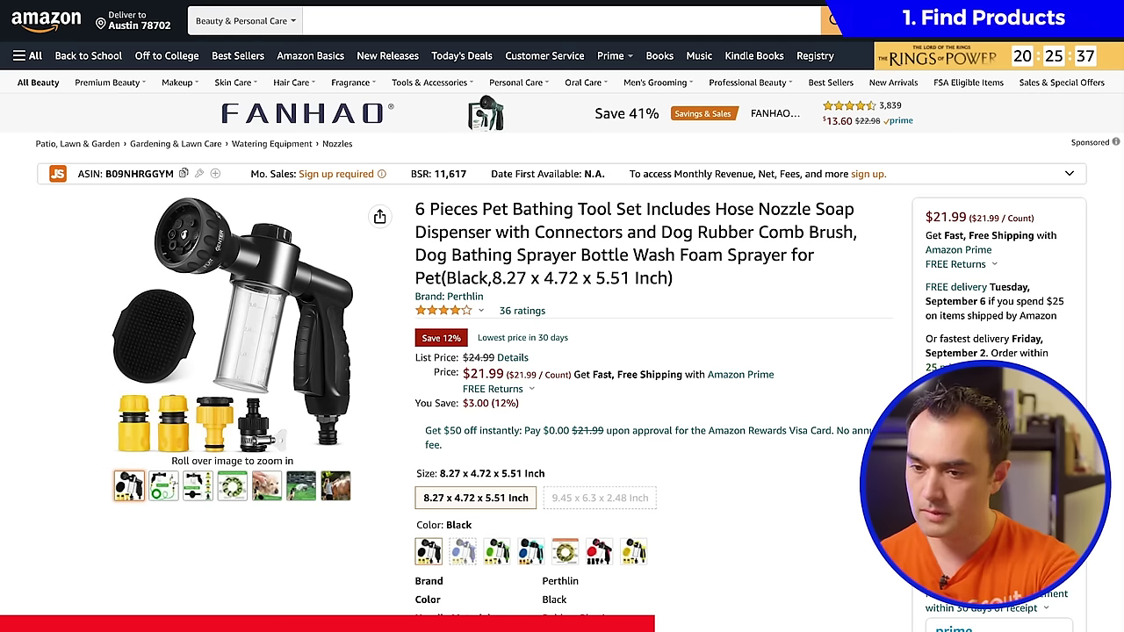
Copy the pet bathing tool wording from the product title and search Amazon for it.
drag(483, 209, 620, 211)
key(ctrl+c)
right_click(620, 211)
click(633, 247)
click(246, 20)
click(229, 19)
click(333, 20)
key(ctrl+v)
key(Return)
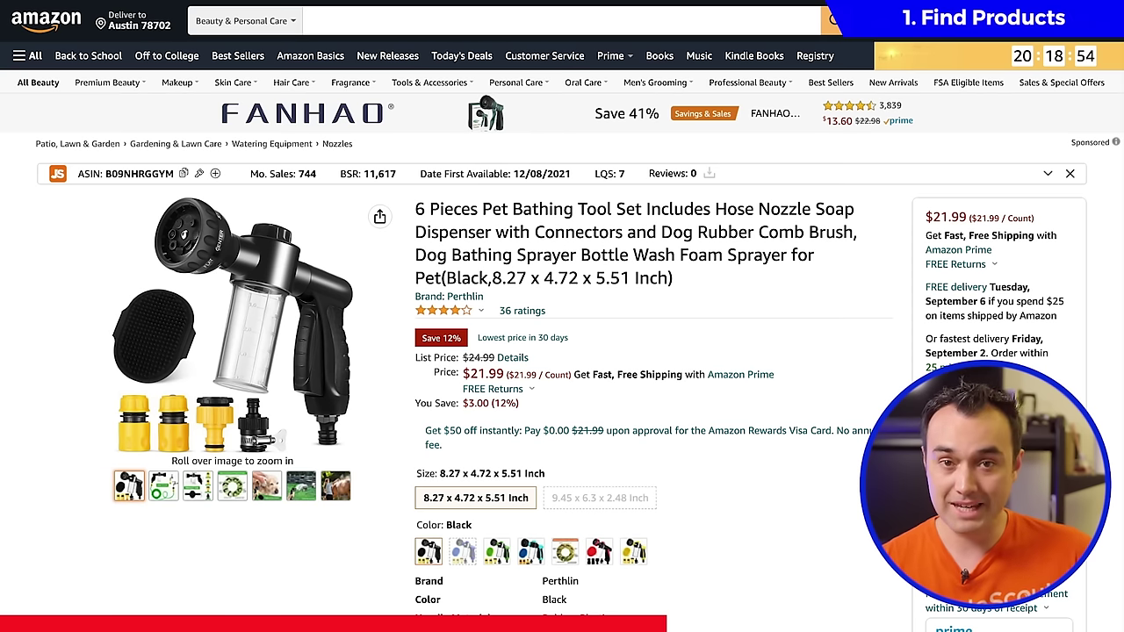
Run a reverse ASIN keyword lookup for the pet bathing tool listing in Keyword Scout and review the keywords.
click(200, 174)
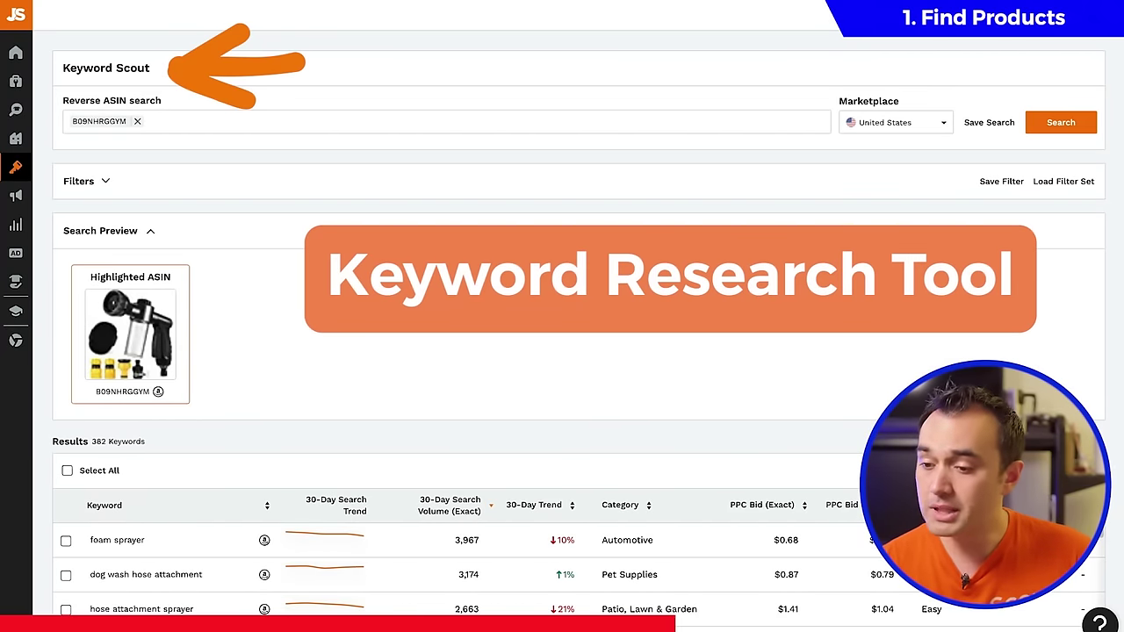
scroll(580, 351, down, 3)
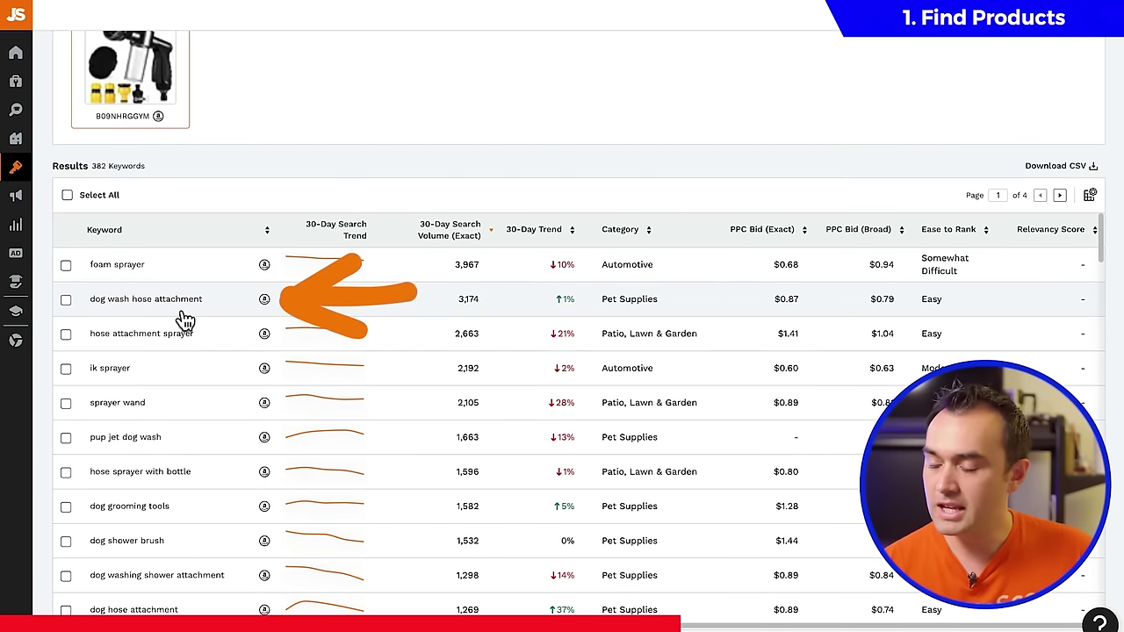
Open the Amazon results for the keyword "dog wash hose attachment" and launch the Jungle Scout extension on them.
click(264, 300)
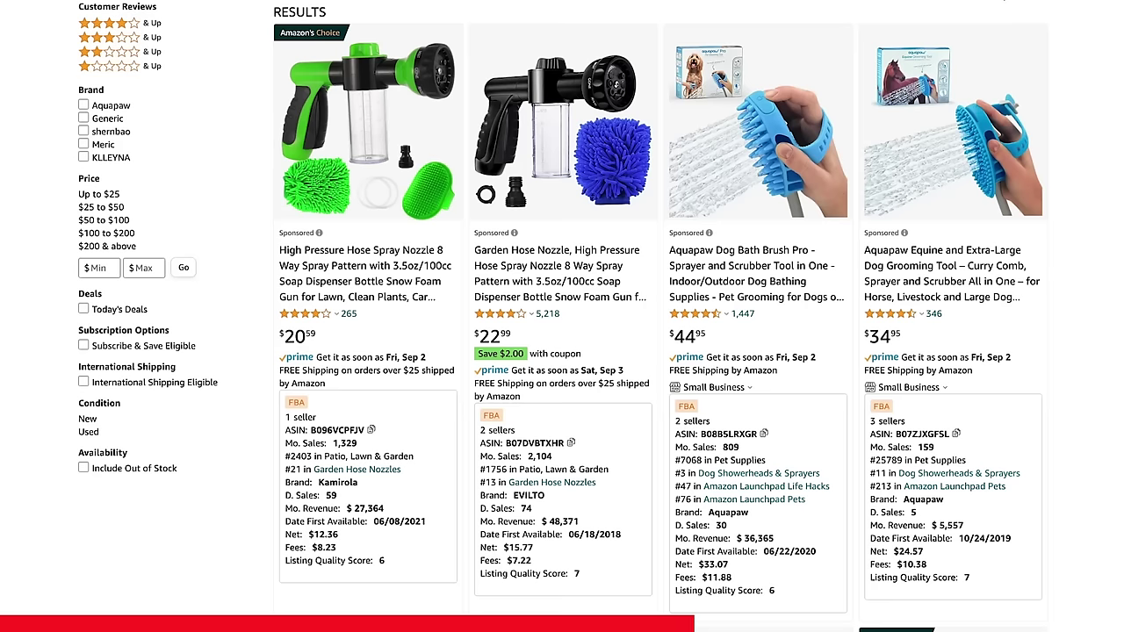
click(1043, 16)
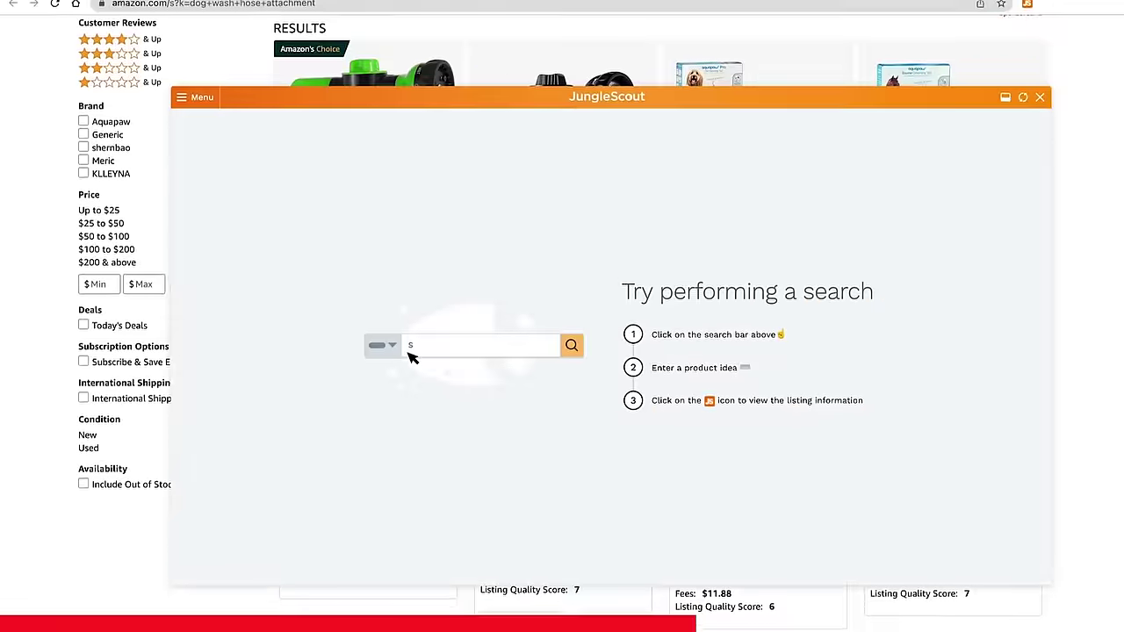
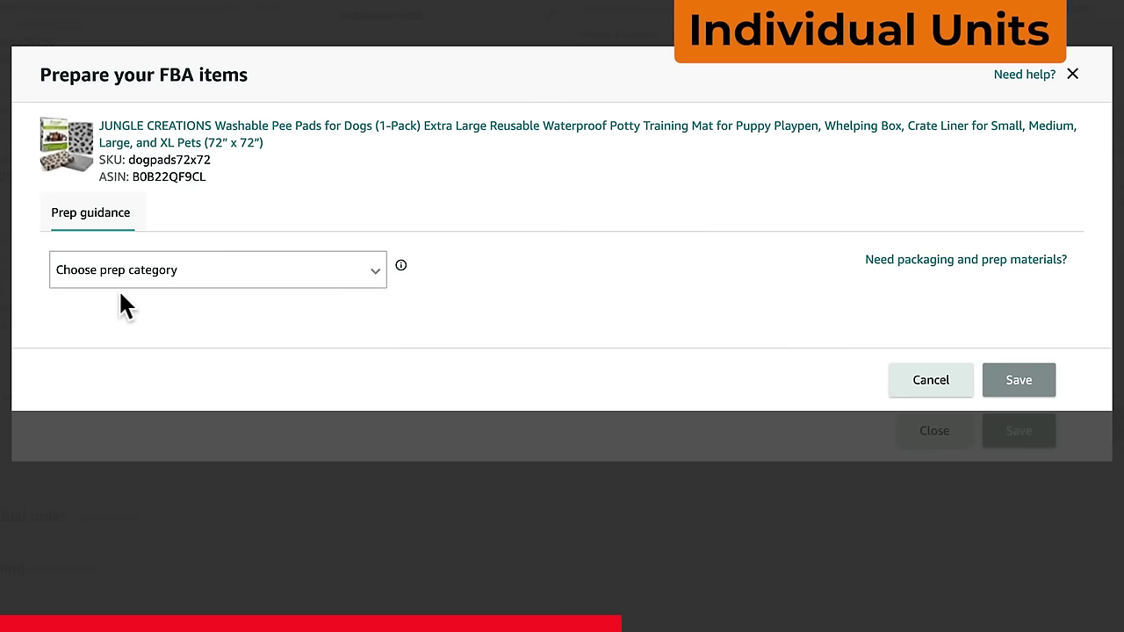
In Amazon Seller Central, set dogpads72x72 to No prep needed with units labeled by seller, and save the packing details.
click(226, 283)
scroll(230, 244, down, 5)
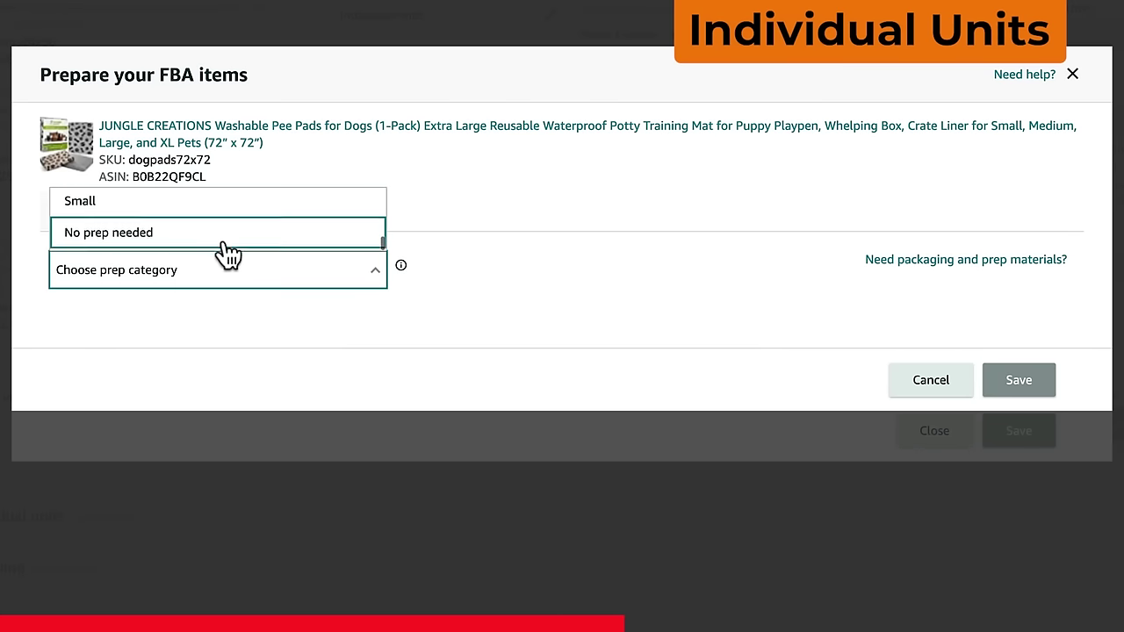
click(146, 237)
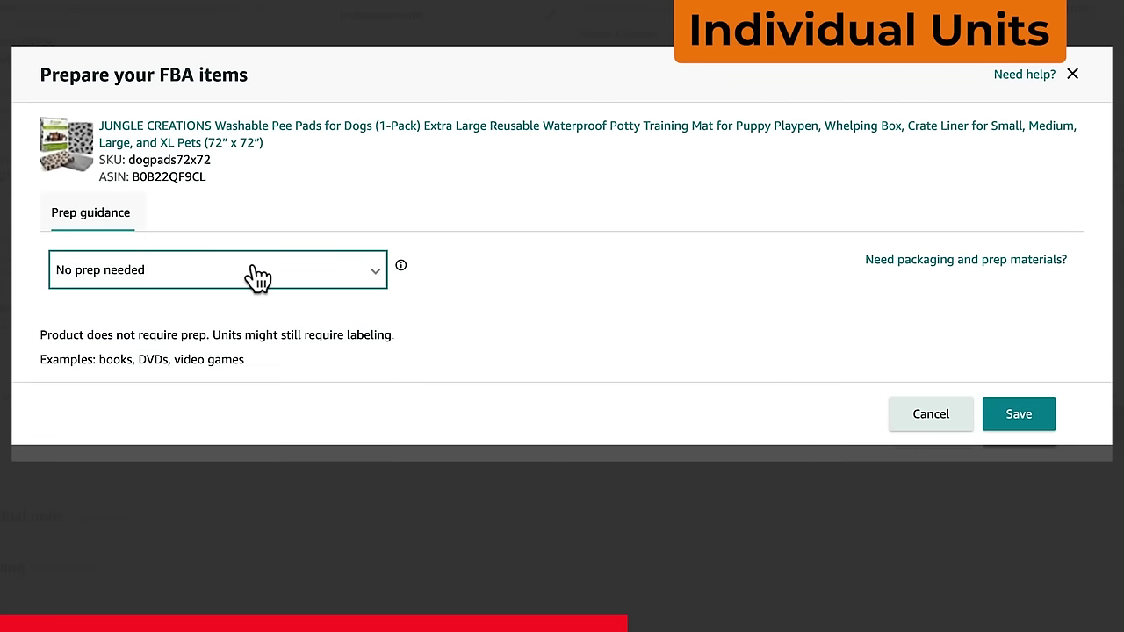
click(1006, 417)
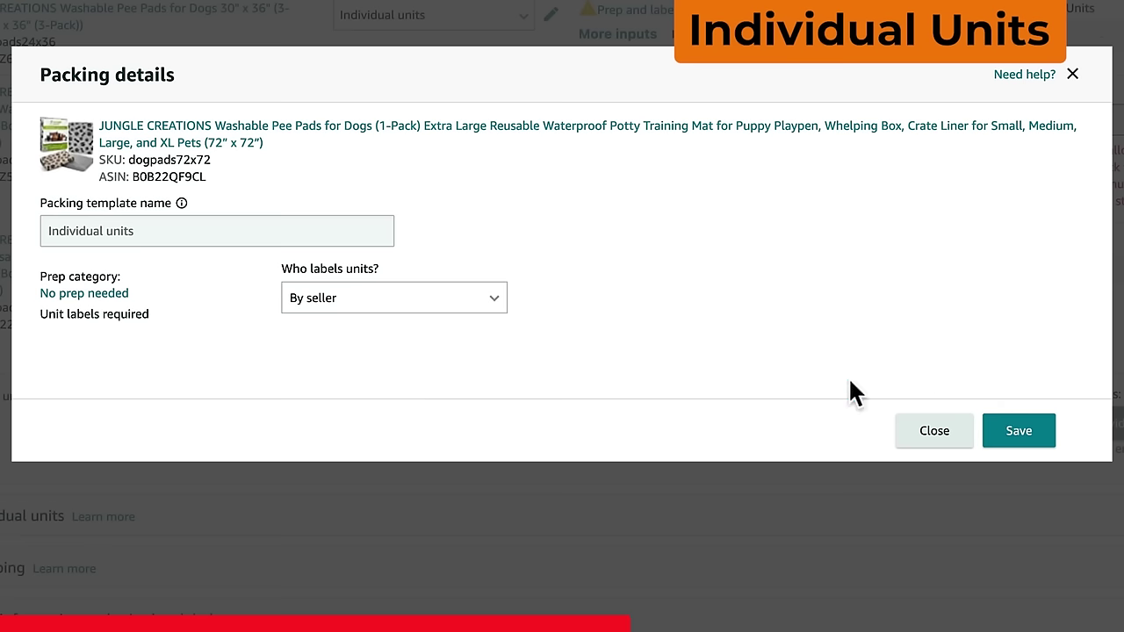
click(443, 303)
click(403, 362)
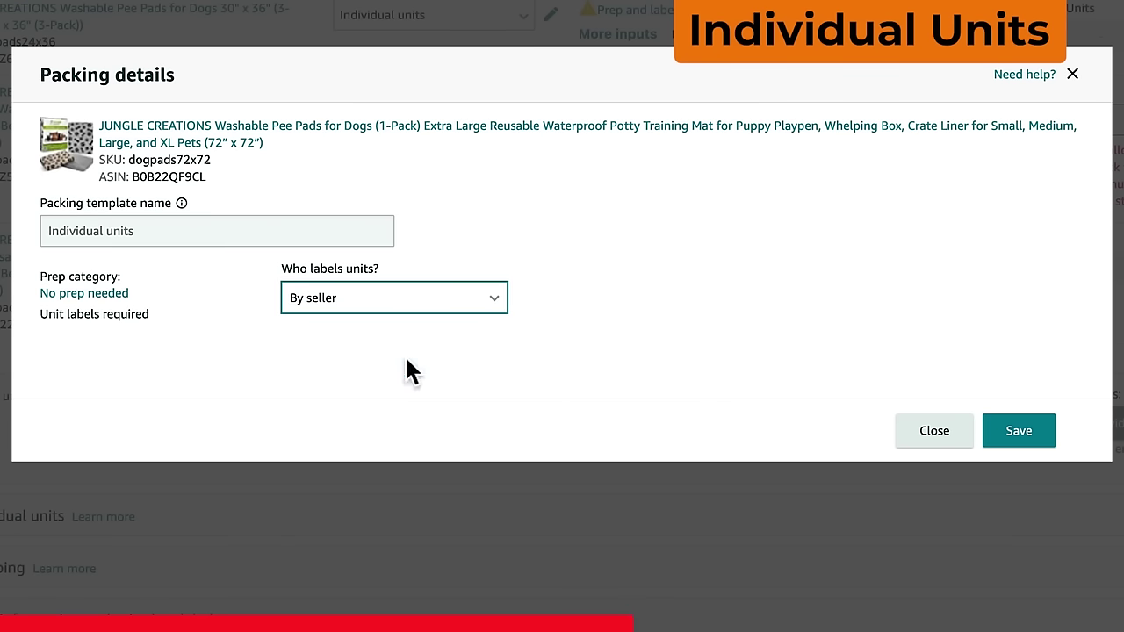
click(1039, 430)
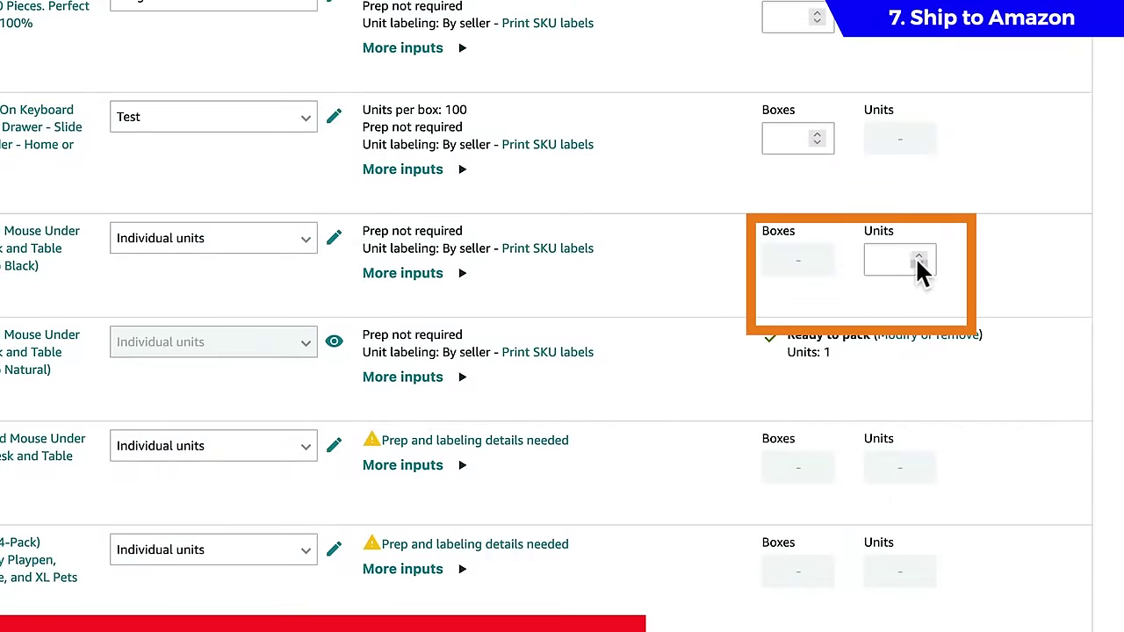
Set the Bamboo Black keyboard tray quantity to 5 units and mark it ready to pack.
double_click(919, 256)
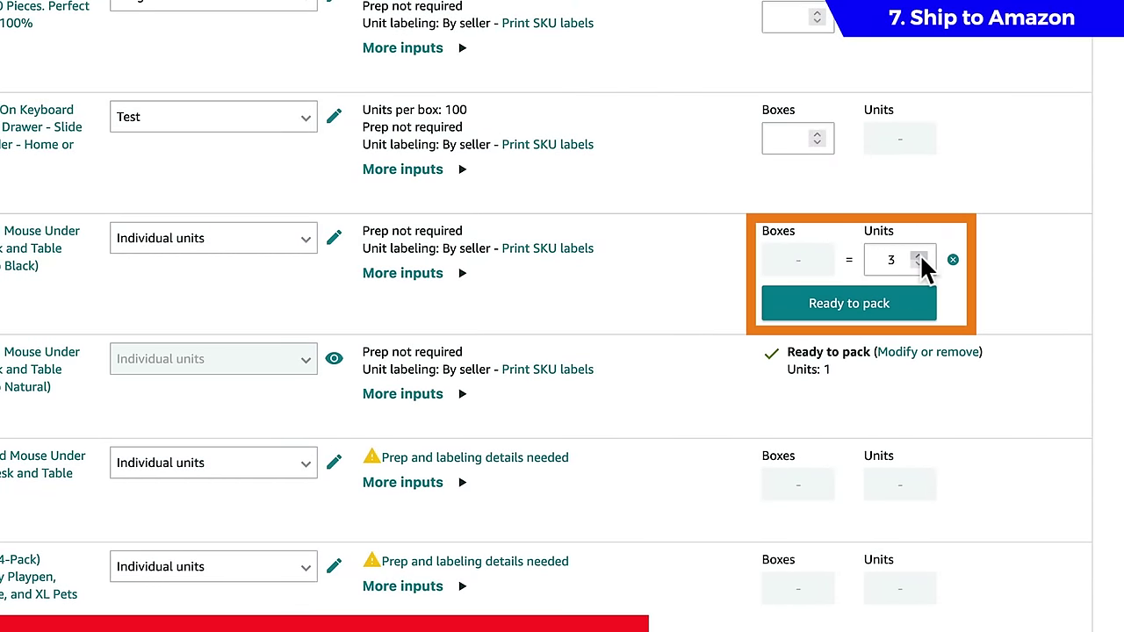
click(919, 320)
Switch the Keyboard-Tray-Bamboo SKU to the Case-packed template, set it to 4 boxes and mark it ready to send.
click(294, 117)
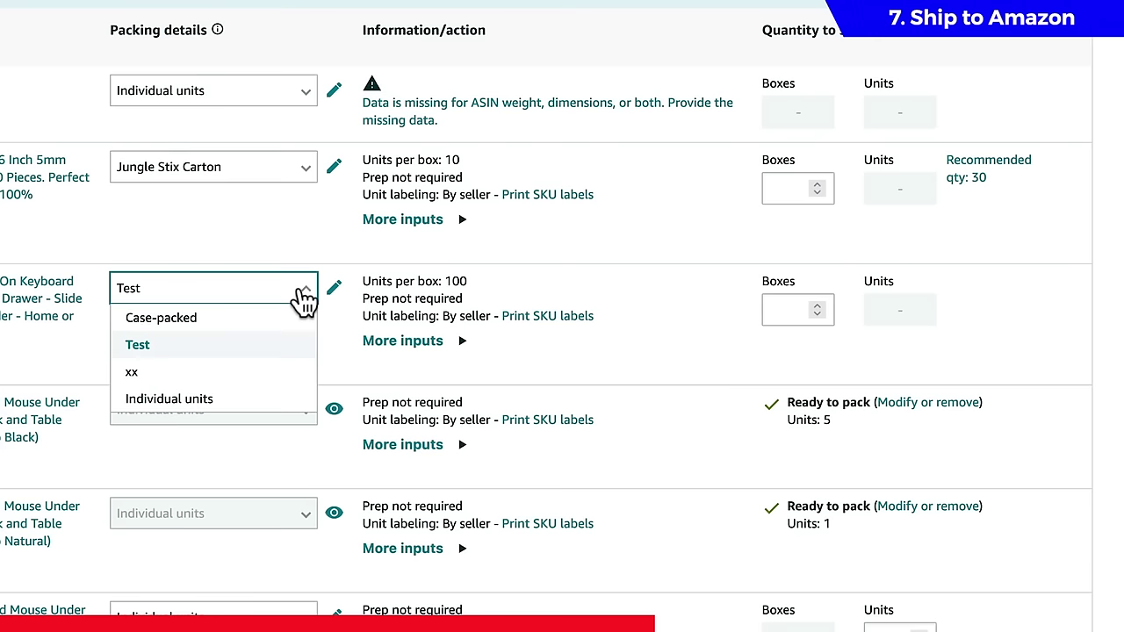
click(283, 319)
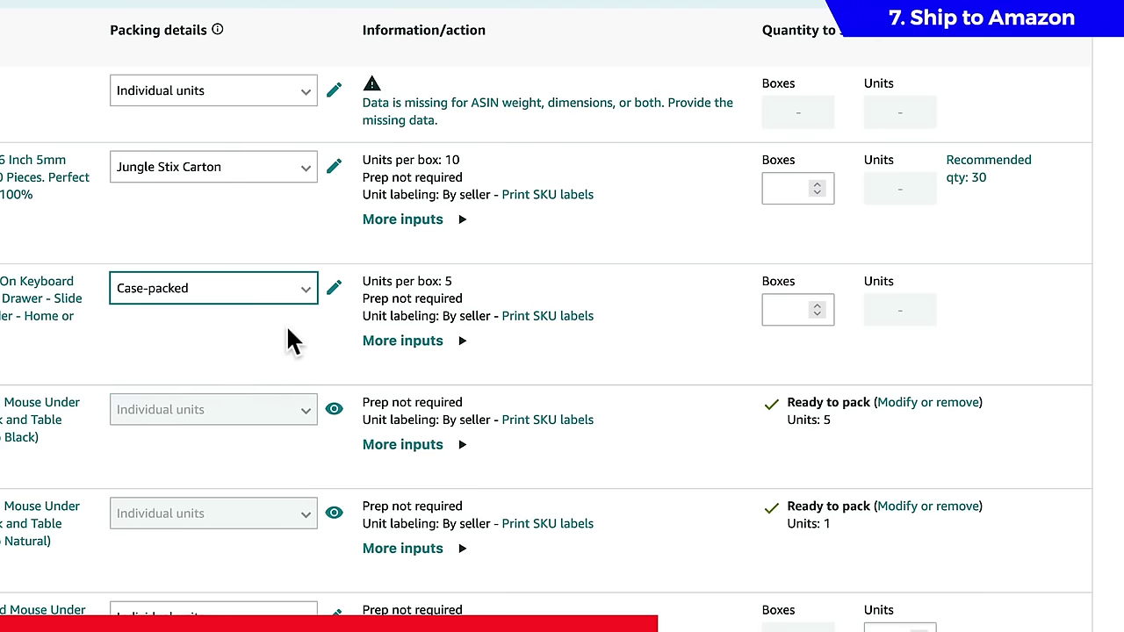
click(820, 305)
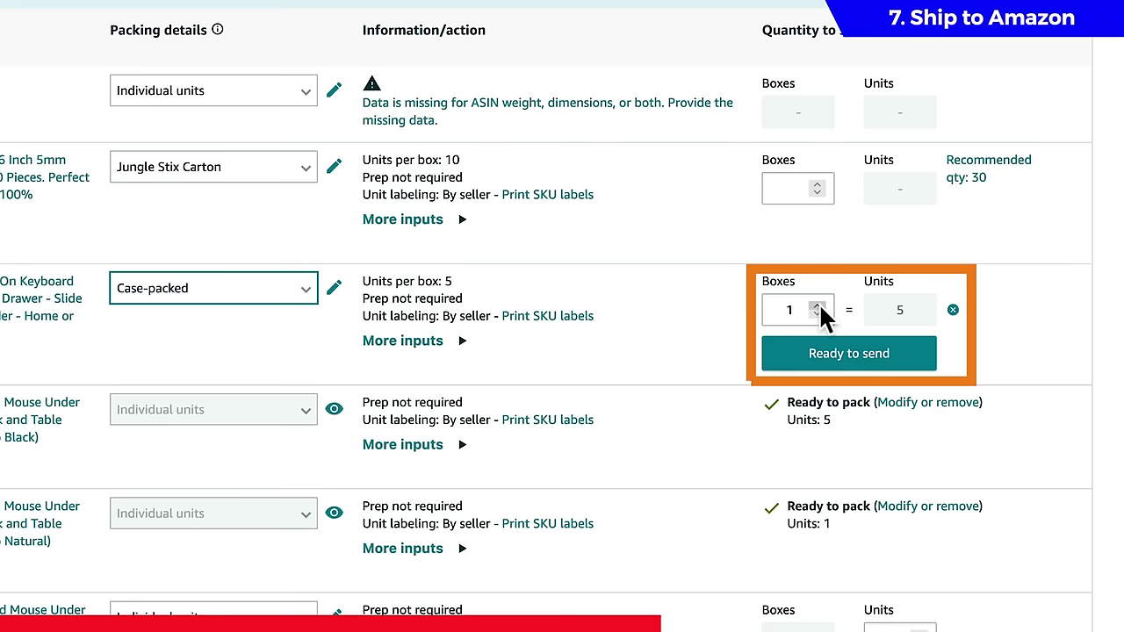
click(819, 305)
click(820, 305)
click(820, 305)
click(826, 358)
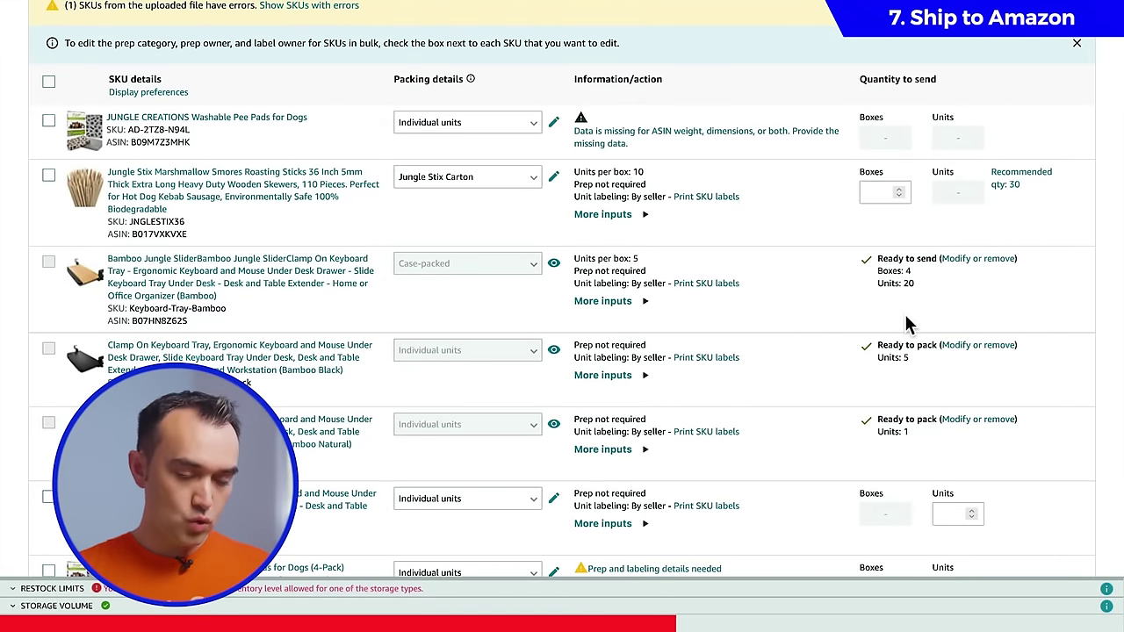
Print all SKU labels as standard 30-up labels 1" x 2-5/8" on US Letter.
scroll(909, 324, down, 8)
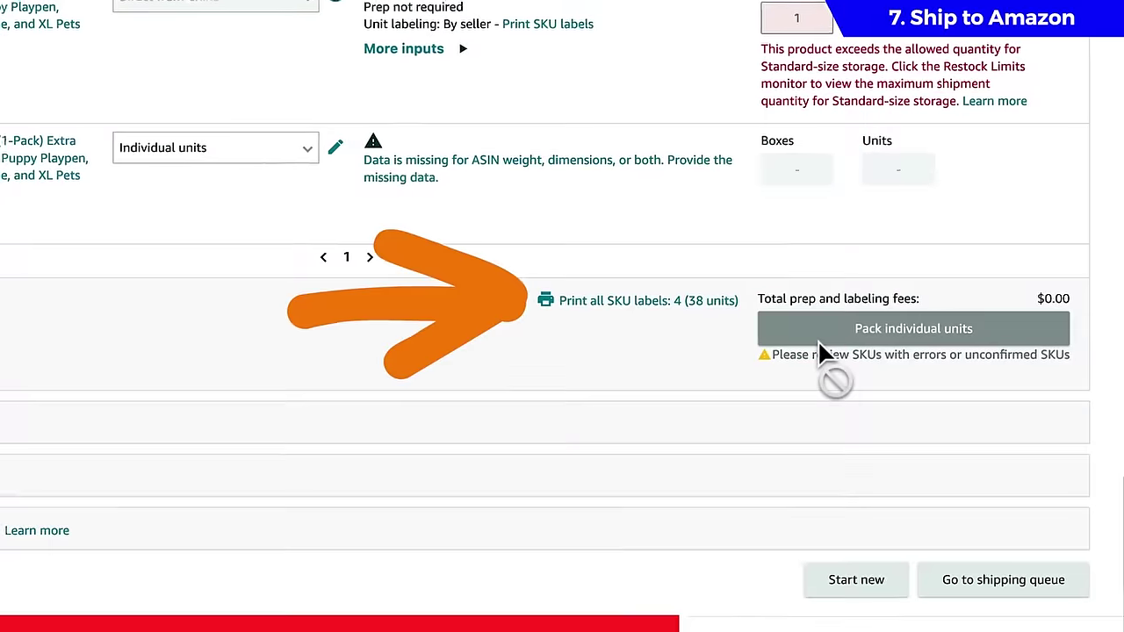
click(682, 303)
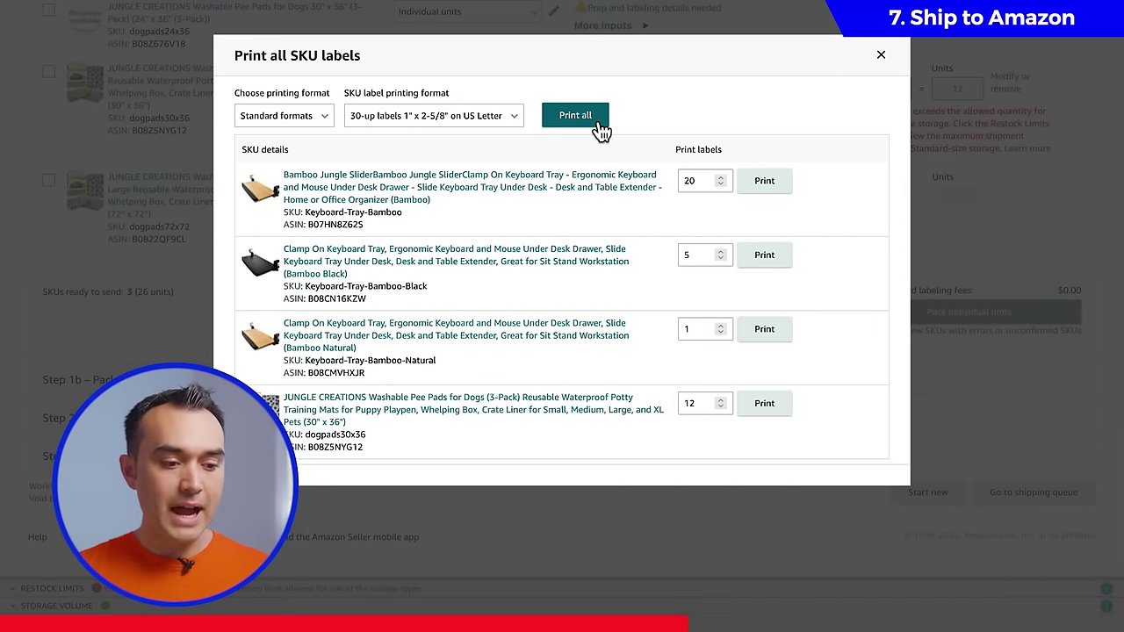
click(600, 128)
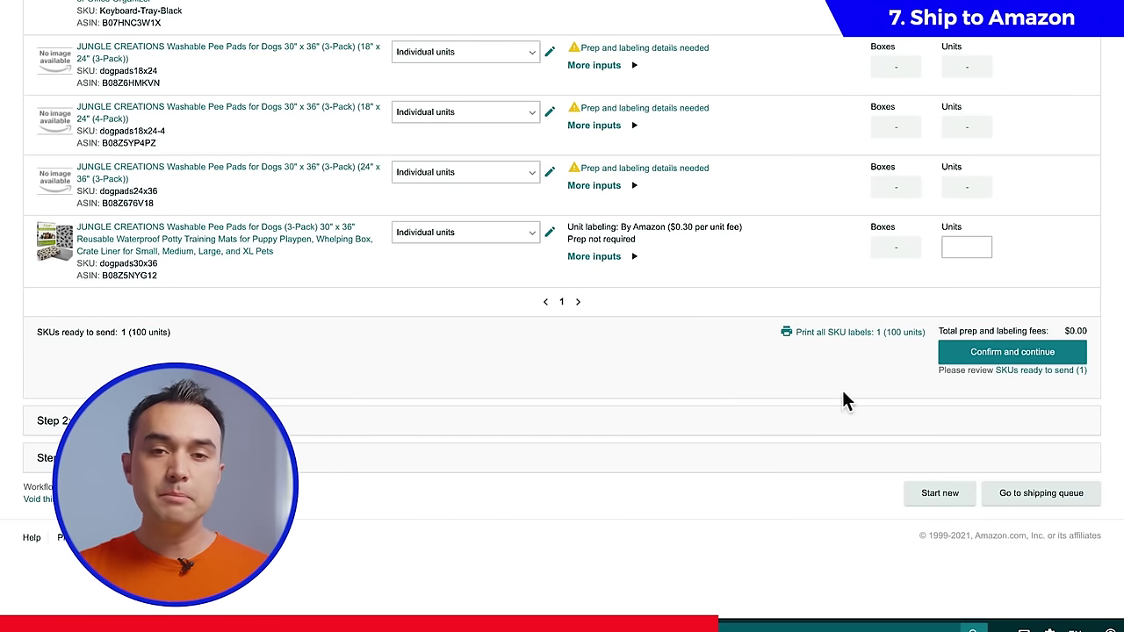
Confirm the inventory to send and proceed to packing the individual units.
click(999, 359)
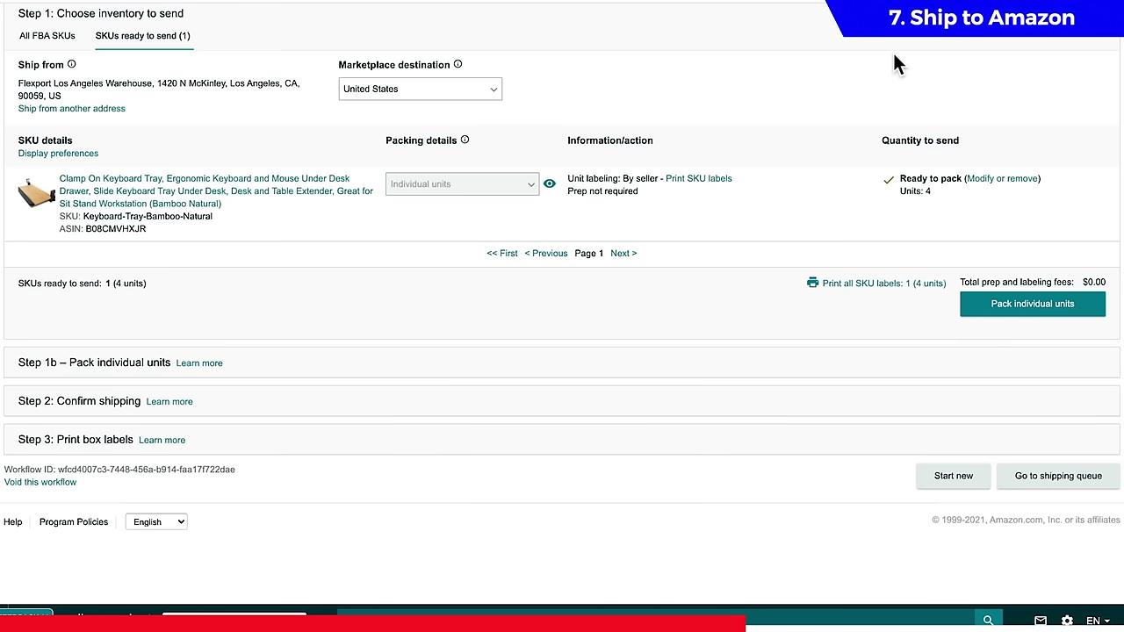
click(1010, 307)
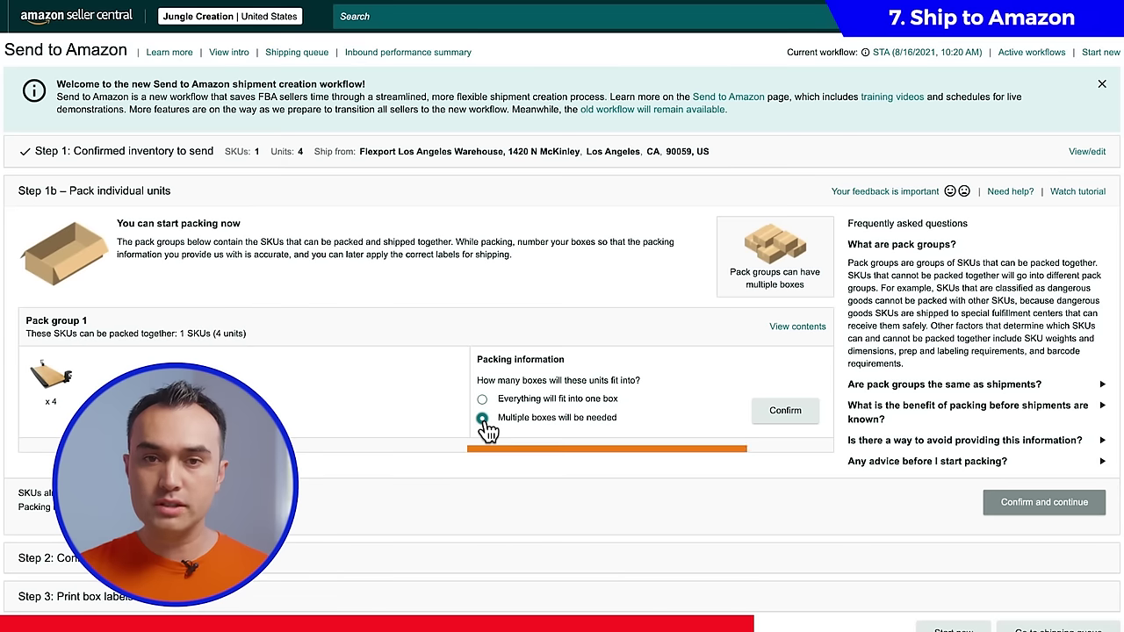
Specify that everything in Pack group 1 will fit into one box and confirm the choice.
click(482, 418)
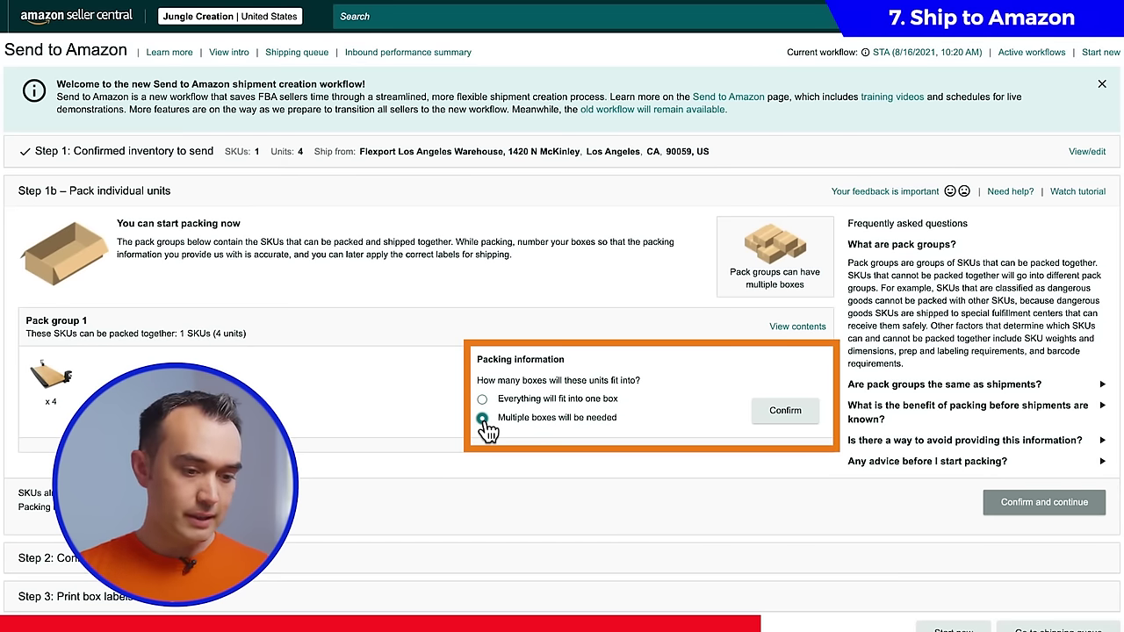
click(482, 400)
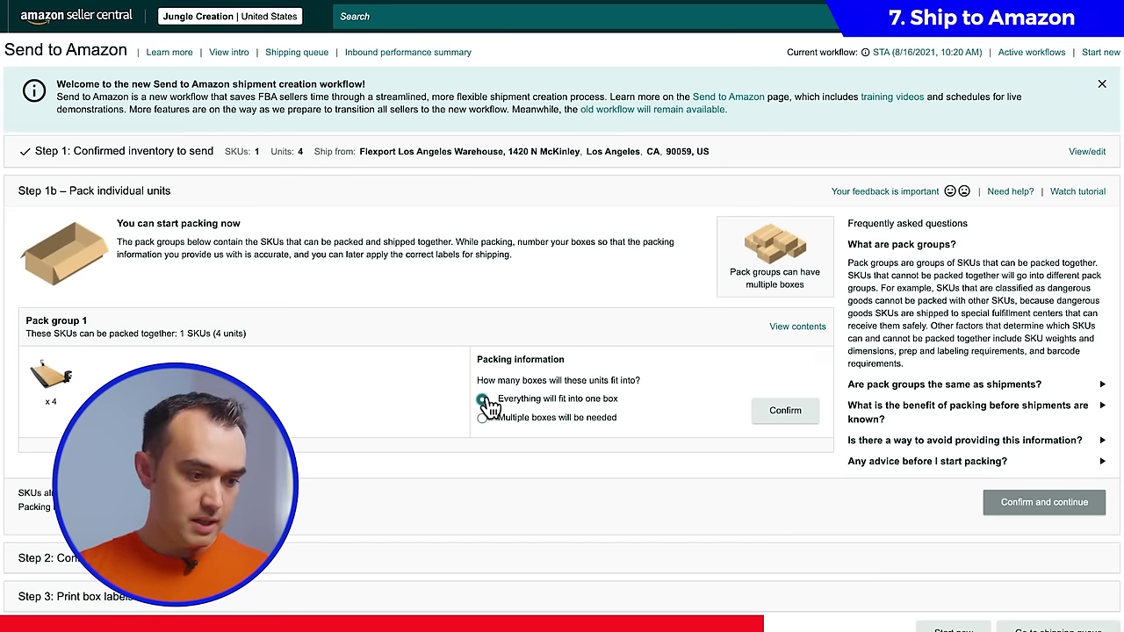
click(785, 412)
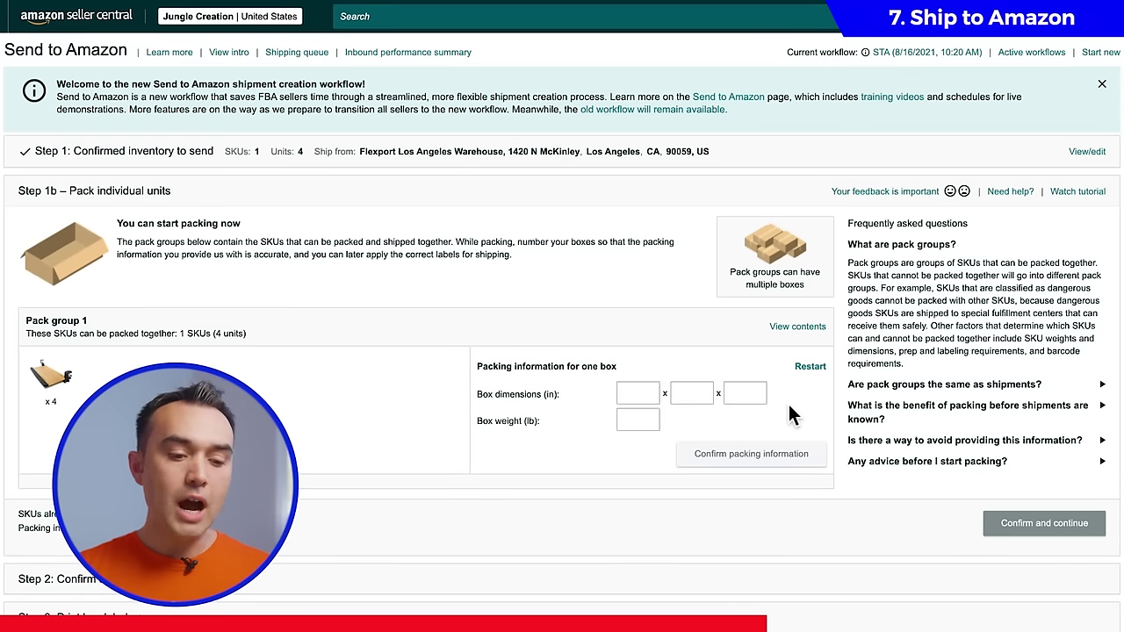
Set the box dimensions to 20 x 15 x 25 in and the box weight to 45 lb for Pack group 1.
click(627, 394)
text(20)
click(688, 393)
text(15)
key(Tab)
text(25)
click(629, 420)
text(45)
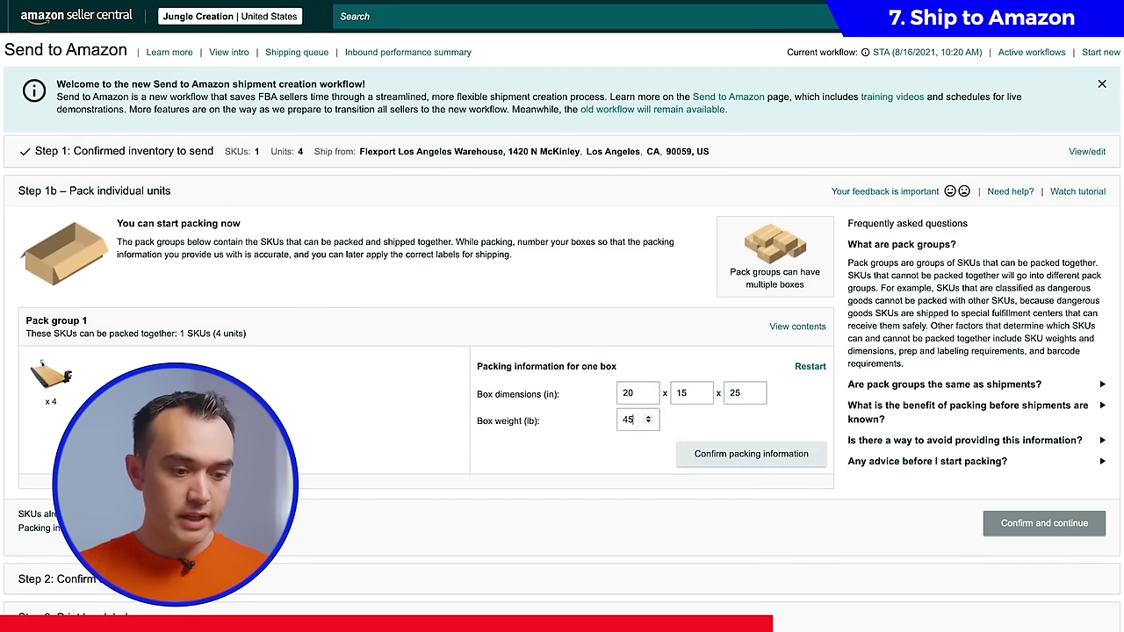
Confirm the one-box packing information for Pack group 1 and continue to the shipping stage.
click(718, 462)
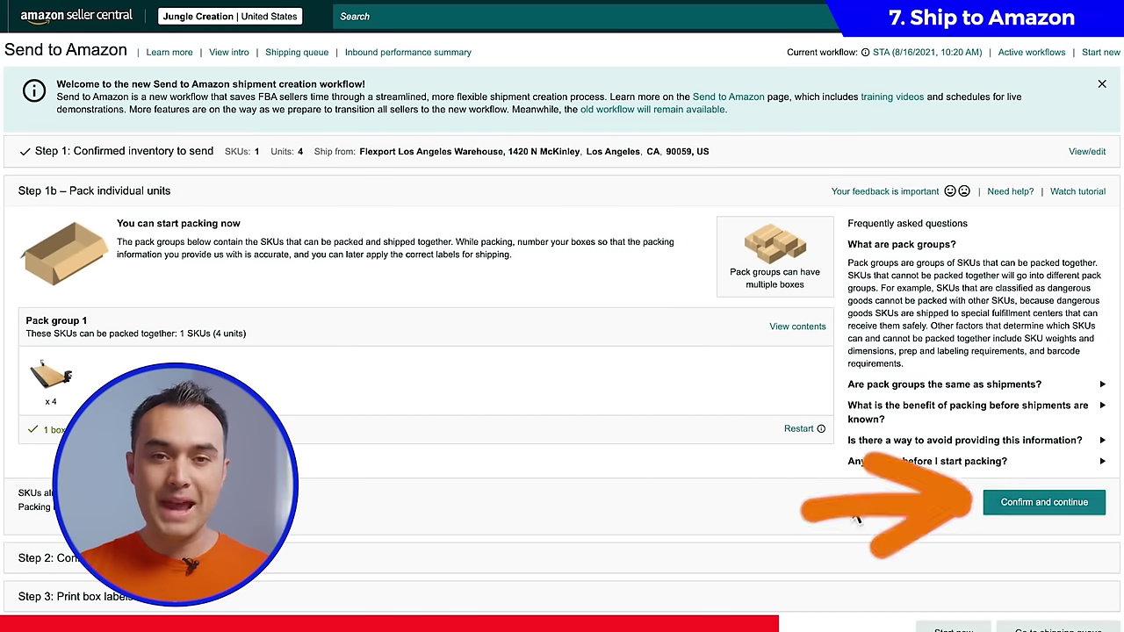
click(1017, 520)
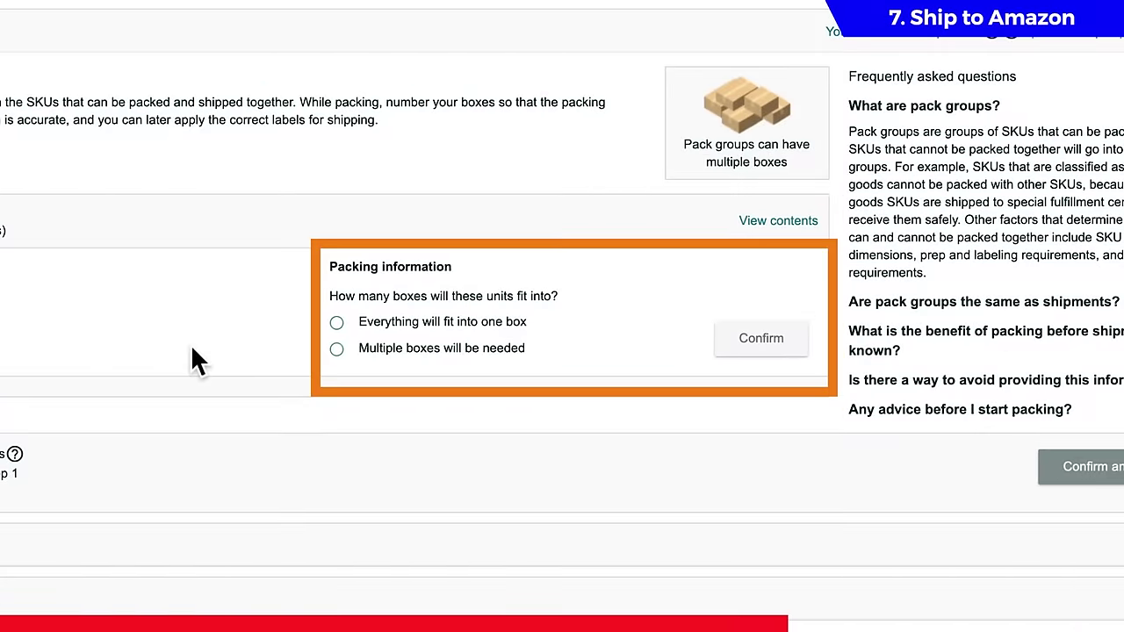
Specify that multiple boxes are needed for Pack group 1 and open the web form for 2 boxes.
click(337, 351)
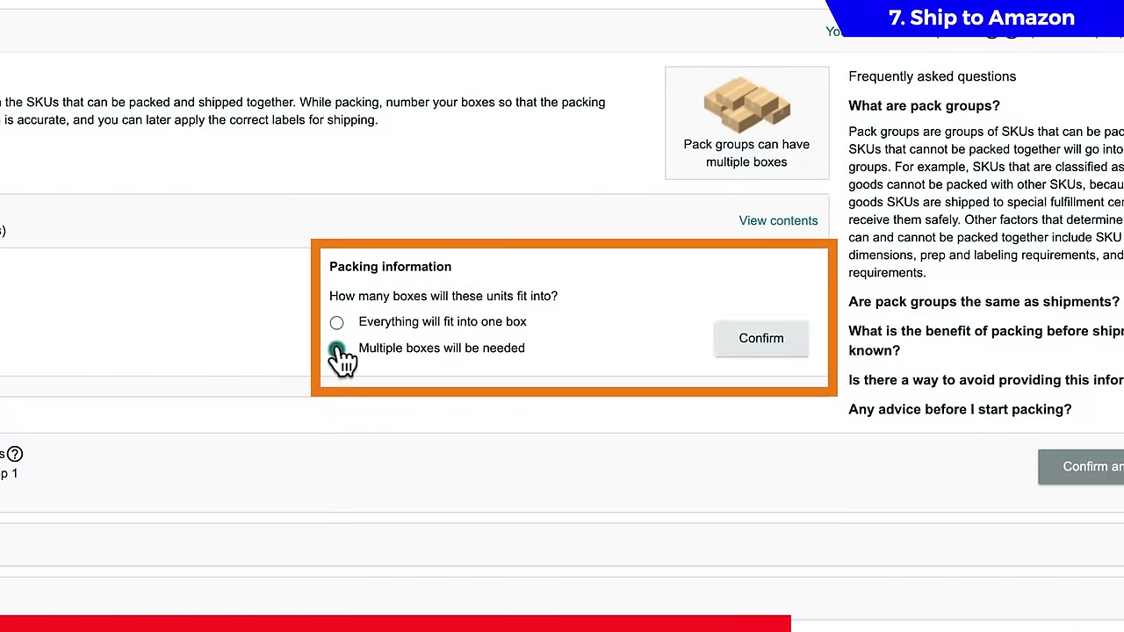
click(746, 343)
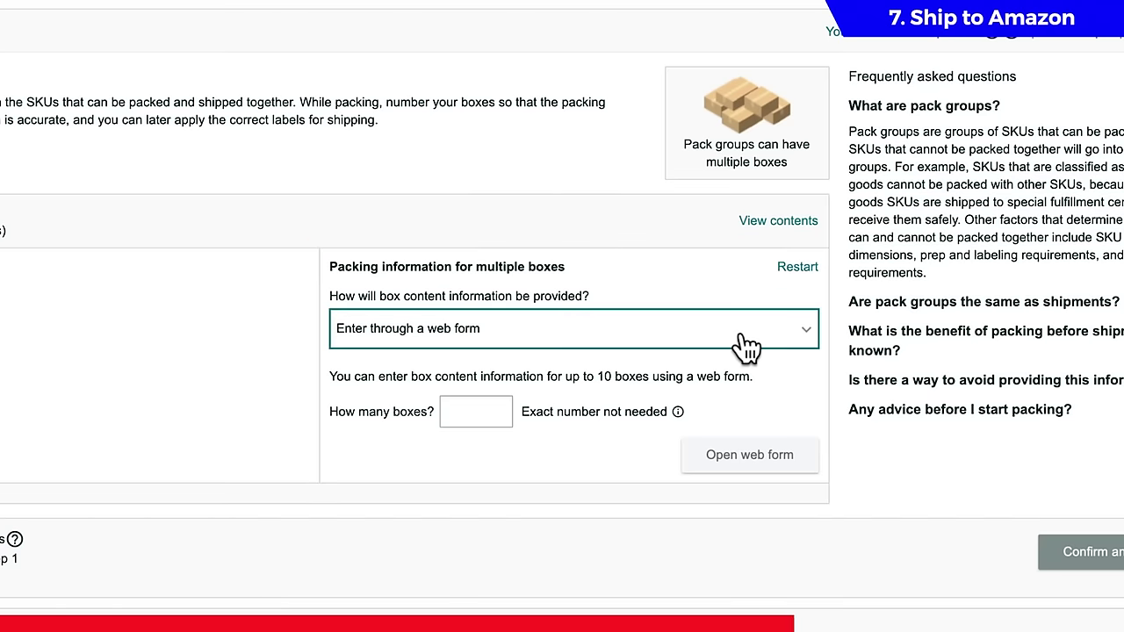
click(499, 406)
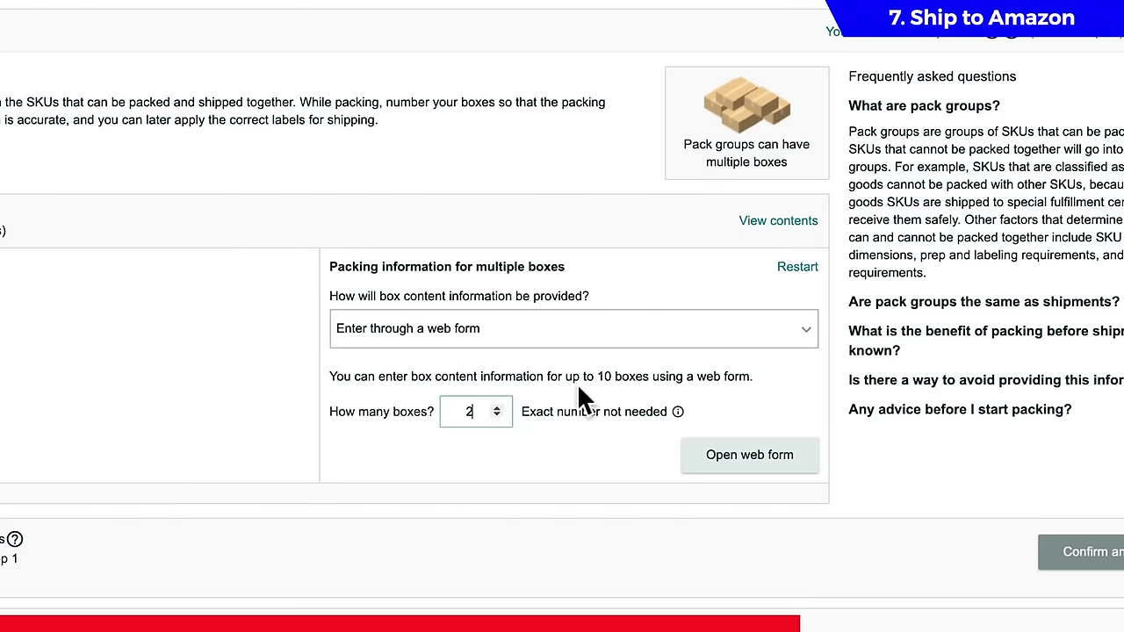
click(799, 337)
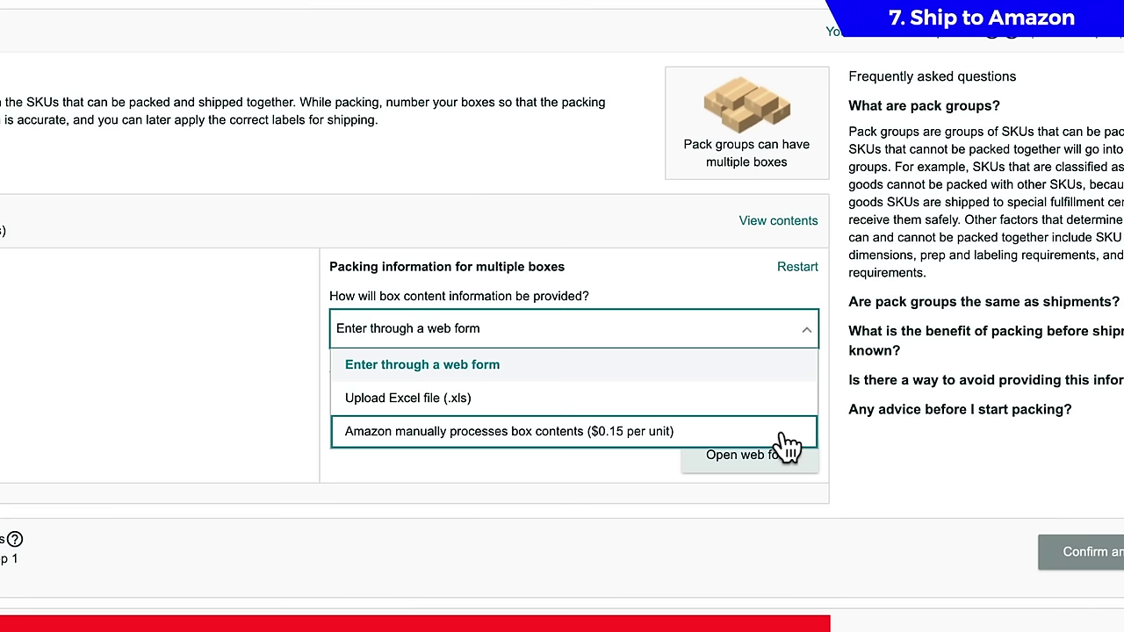
click(805, 341)
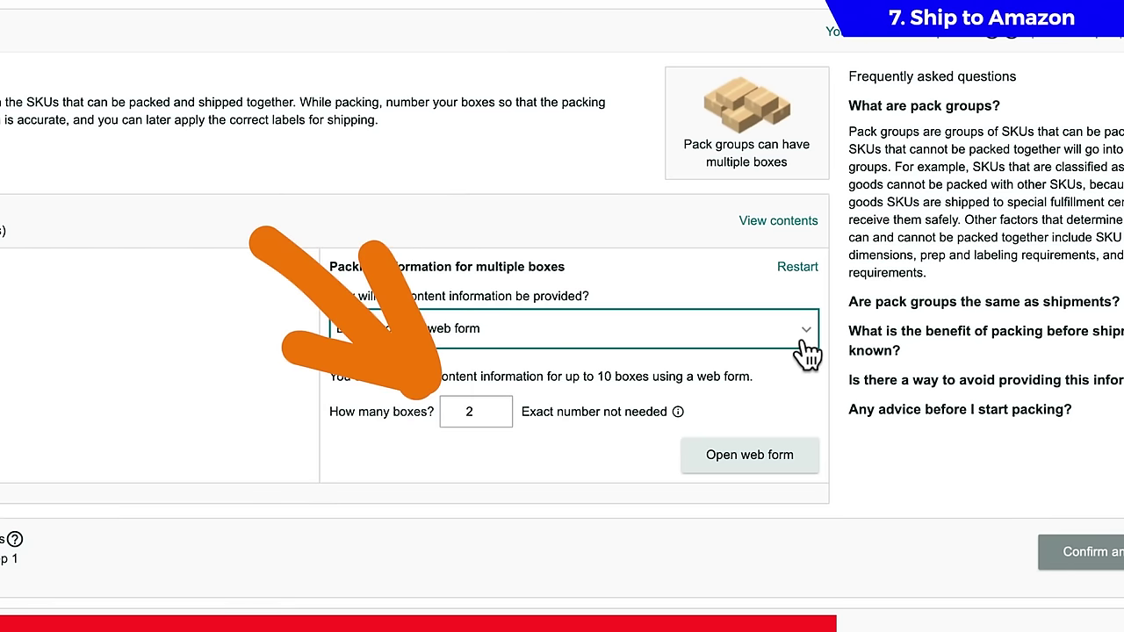
click(767, 465)
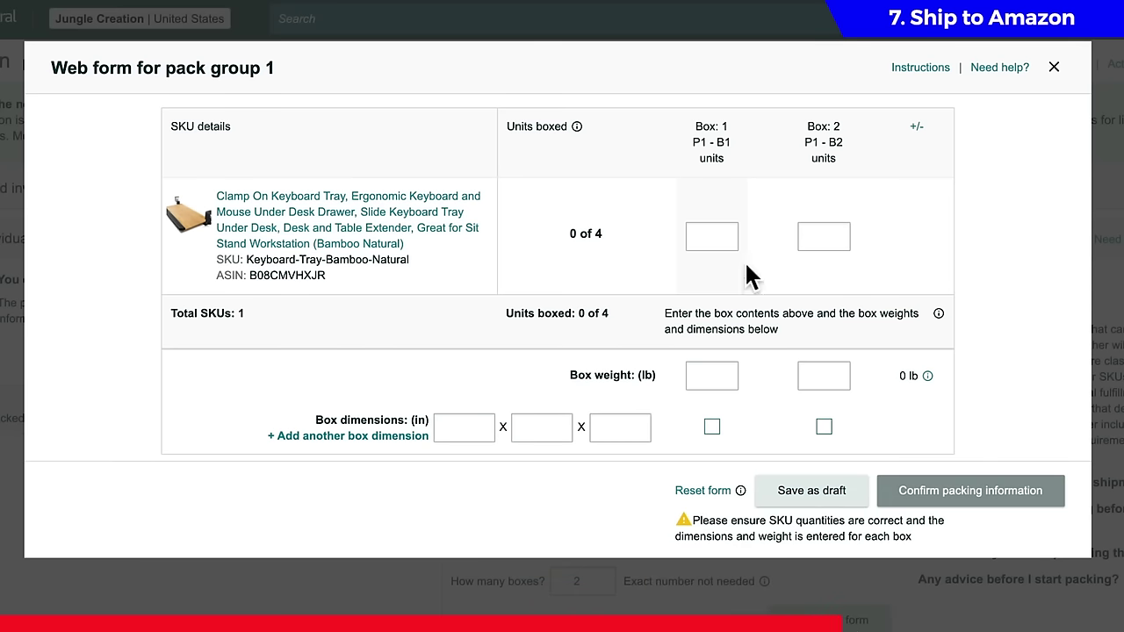
Allocate 2 units of the keyboard tray to each box and set each box weight to 45 lb.
click(724, 234)
click(724, 376)
text(45)
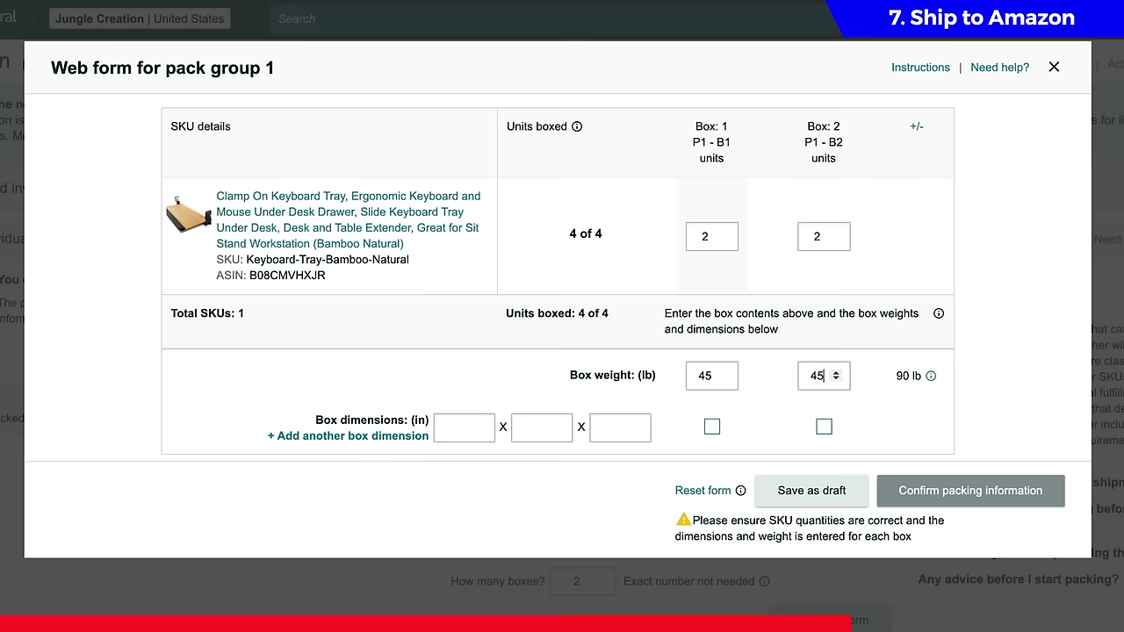
Set the box dimensions to 20 x 15 x 25 in, apply them to both boxes and confirm the packing information.
click(492, 428)
text(20)
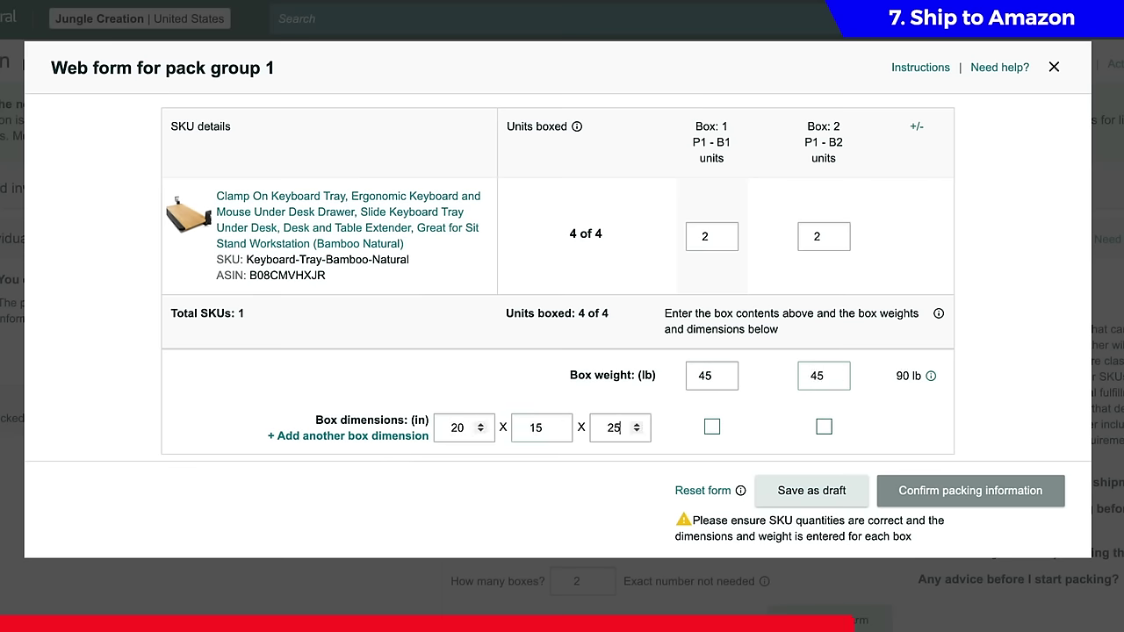
click(712, 427)
click(824, 427)
click(973, 492)
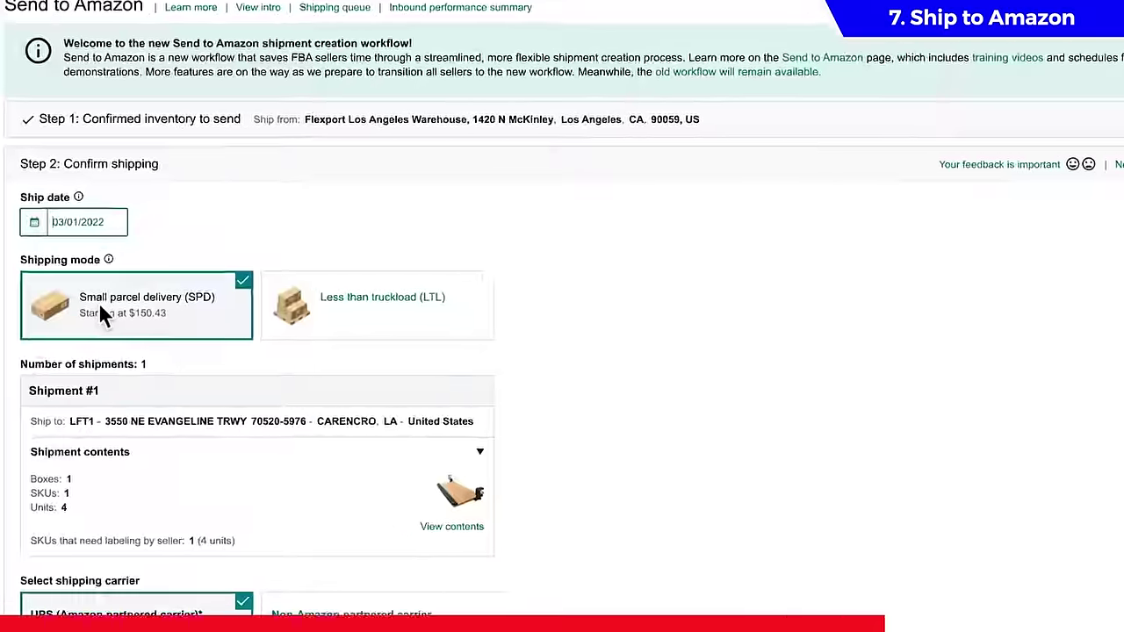
Set the ship date to 03/01/2022, try Less than truckload (LTL), and select Small parcel delivery (SPD) as the shipping mode.
click(35, 224)
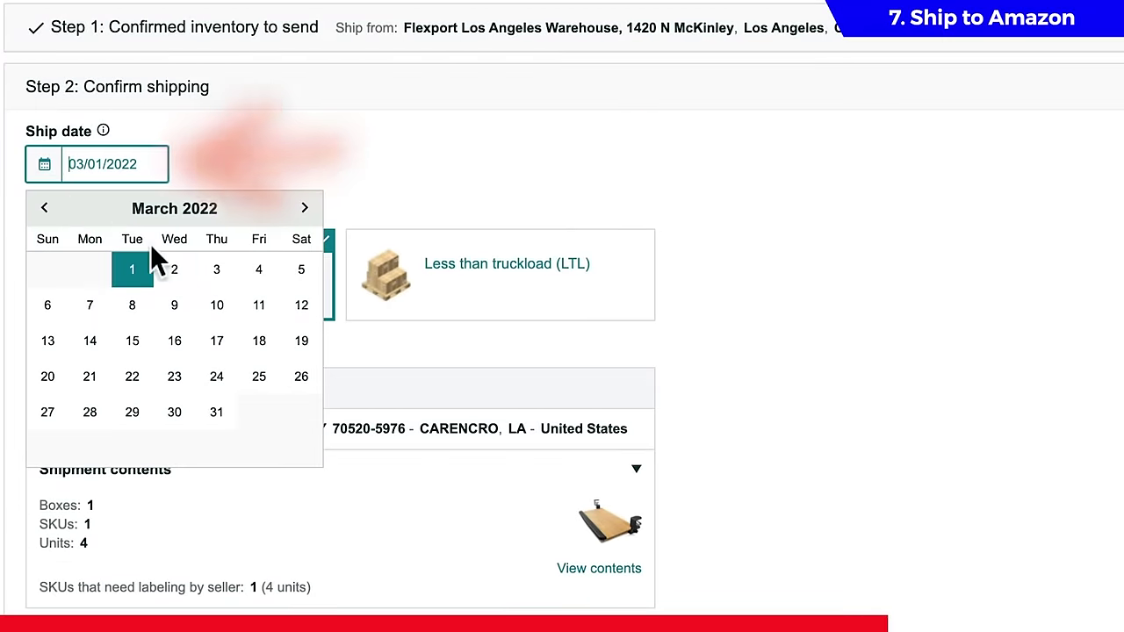
click(140, 272)
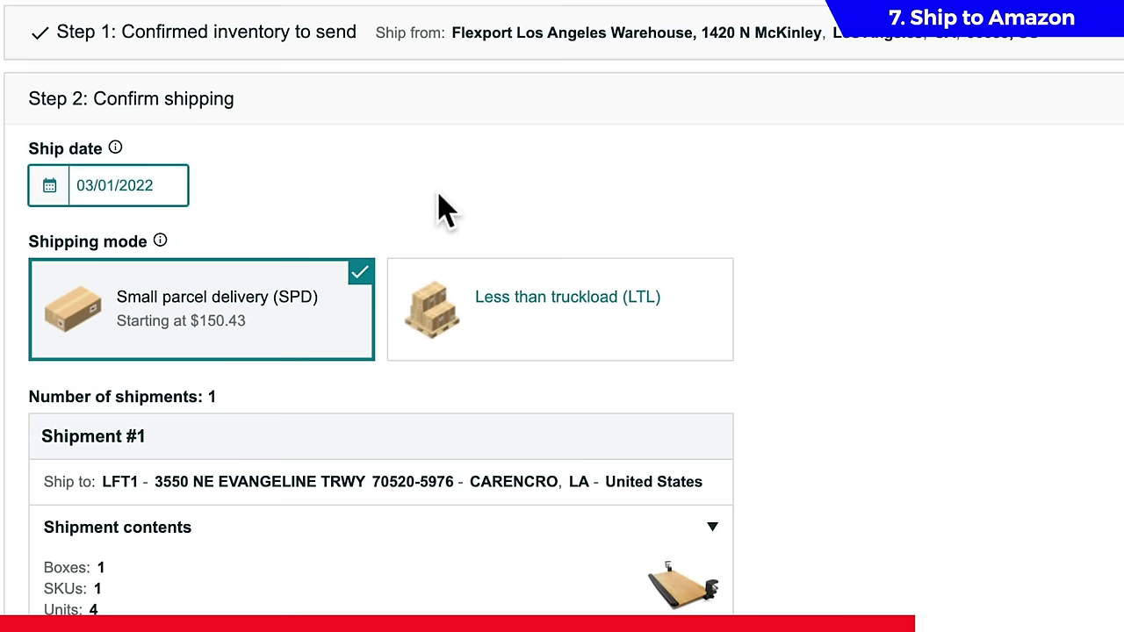
click(475, 303)
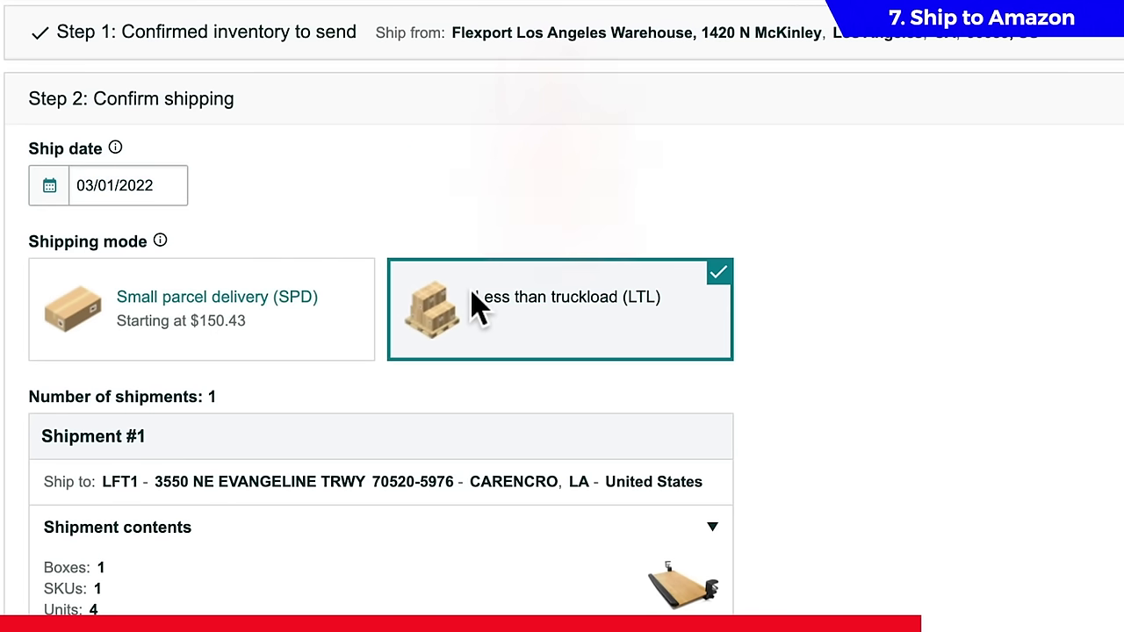
click(286, 298)
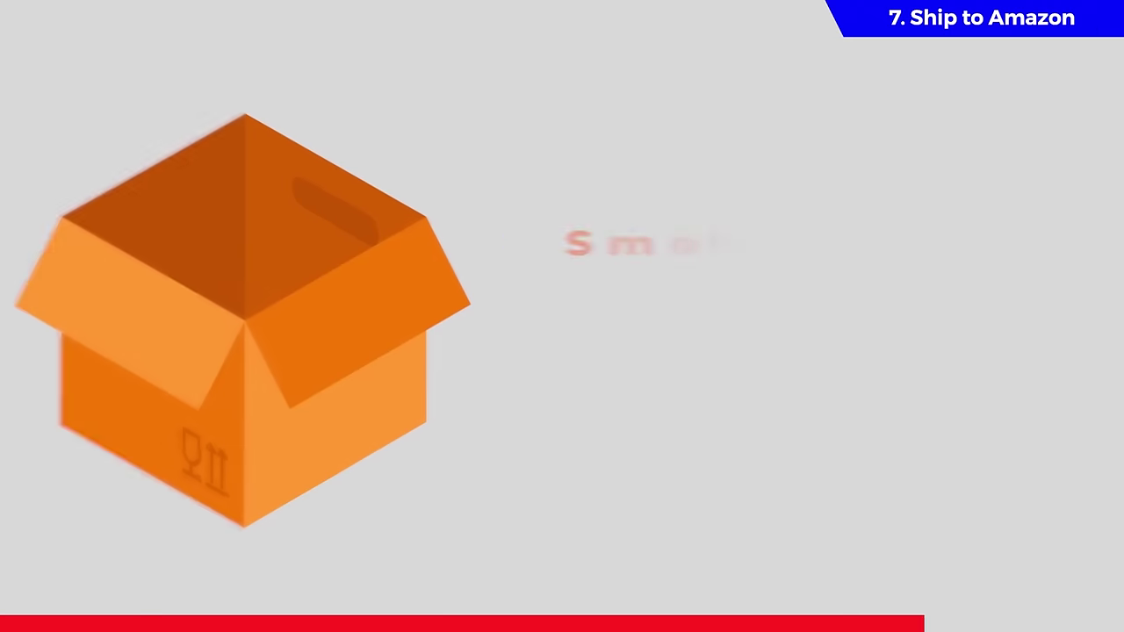